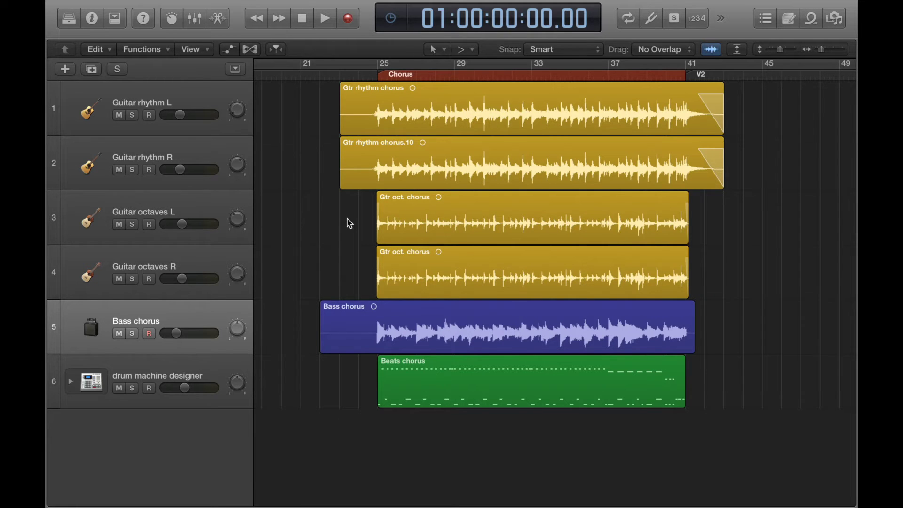
- Scroll the Tracks area to show the full arrangement and all three Chorus markers
scroll(347, 219, "down", 5)
scroll(346, 218, "down", 5)
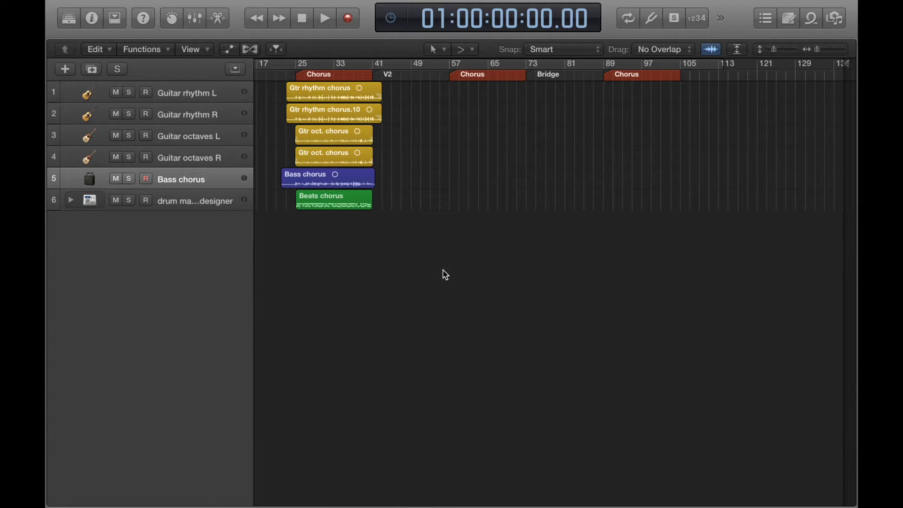
scroll(442, 271, "left", 5)
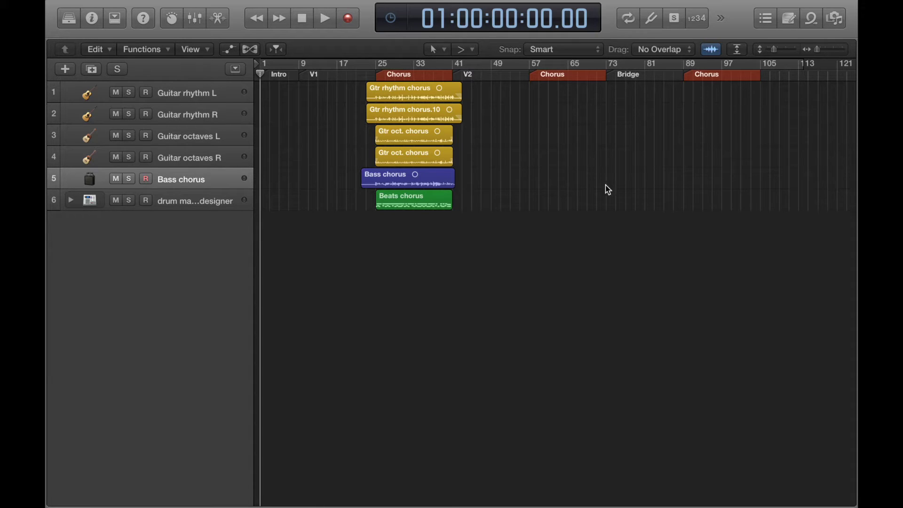
- Marquee-select the six chorus regions and zoom the view to fit them
left_click_drag(448, 251, 397, 73)
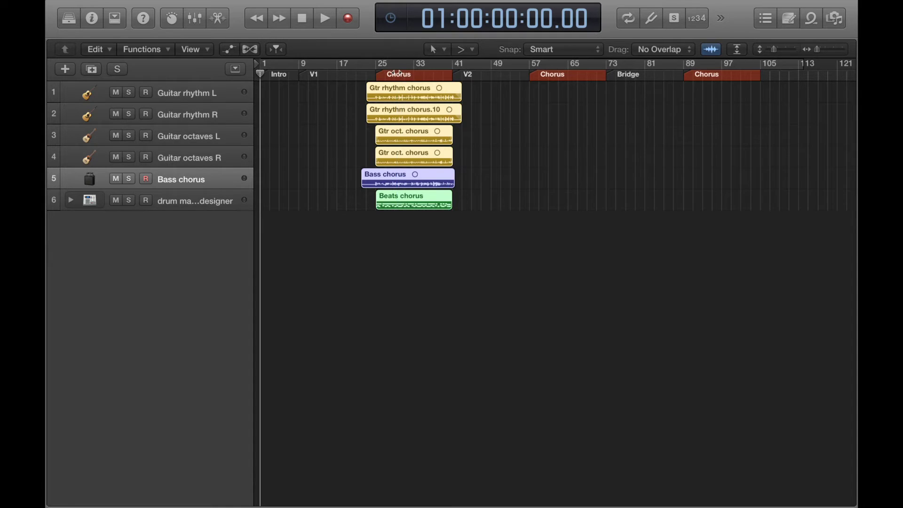
key("z")
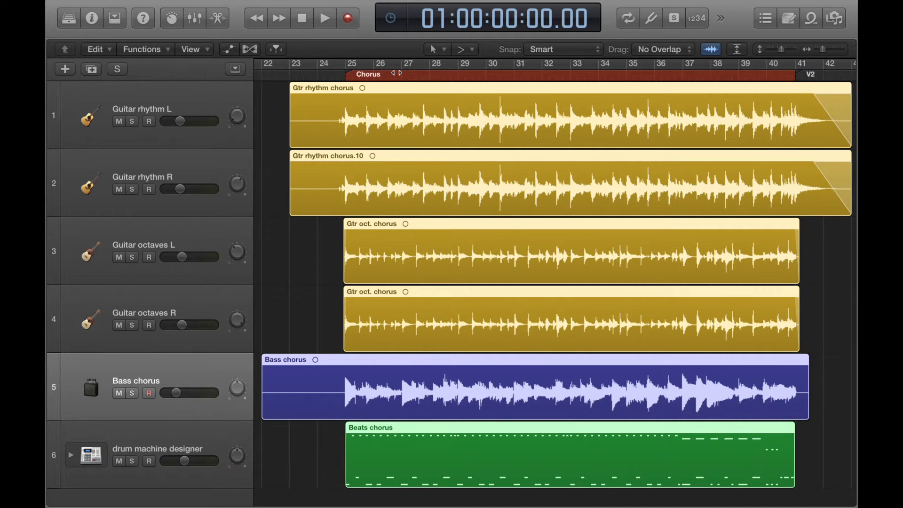
- Zoom in and place the playhead partway through bar 24, before the chorus
left_click(289, 74)
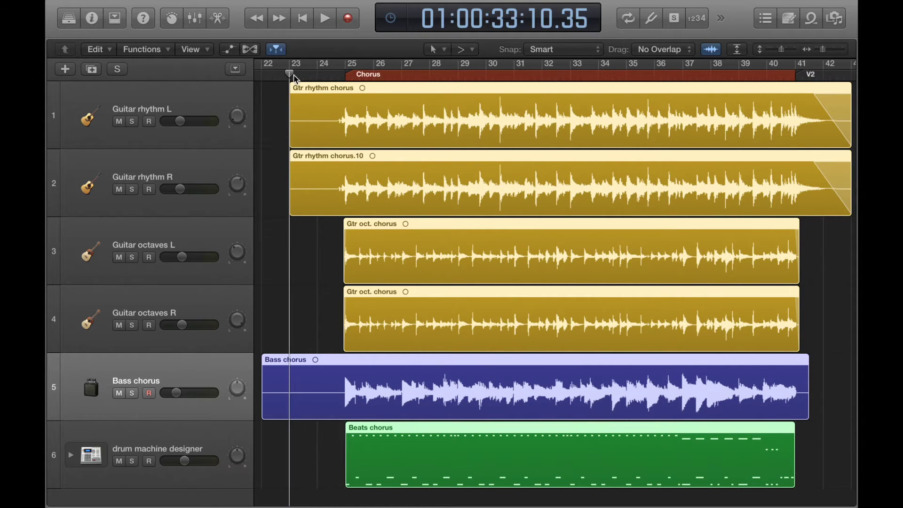
key("super+Right")
key("super+Right")
scroll(440, 145, "left", 5)
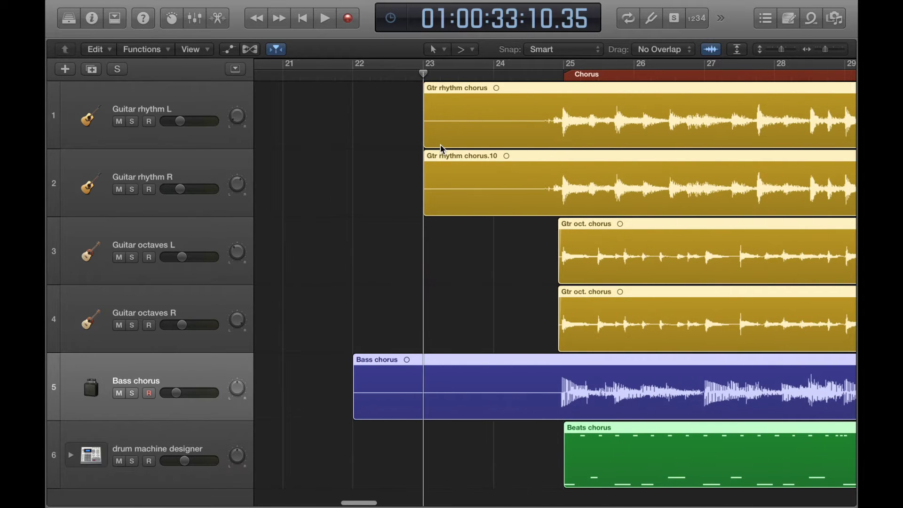
scroll(440, 145, "right", 2)
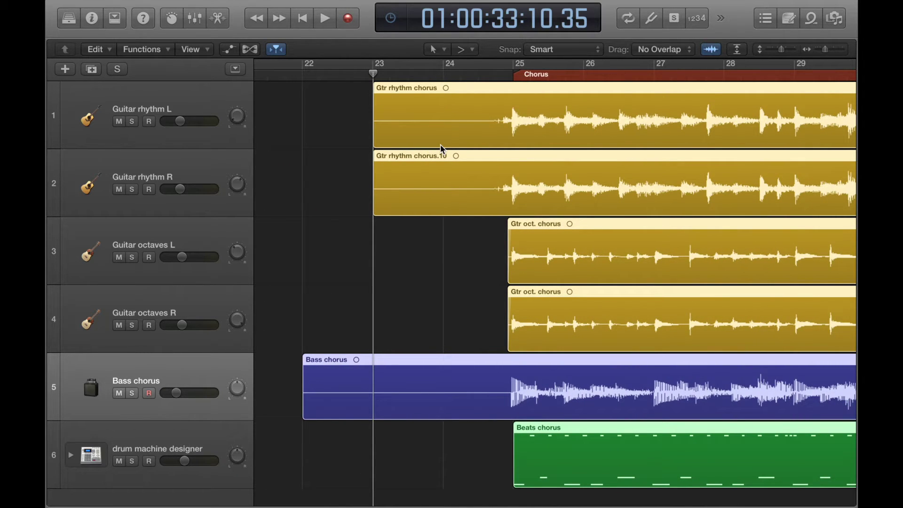
left_click(477, 76)
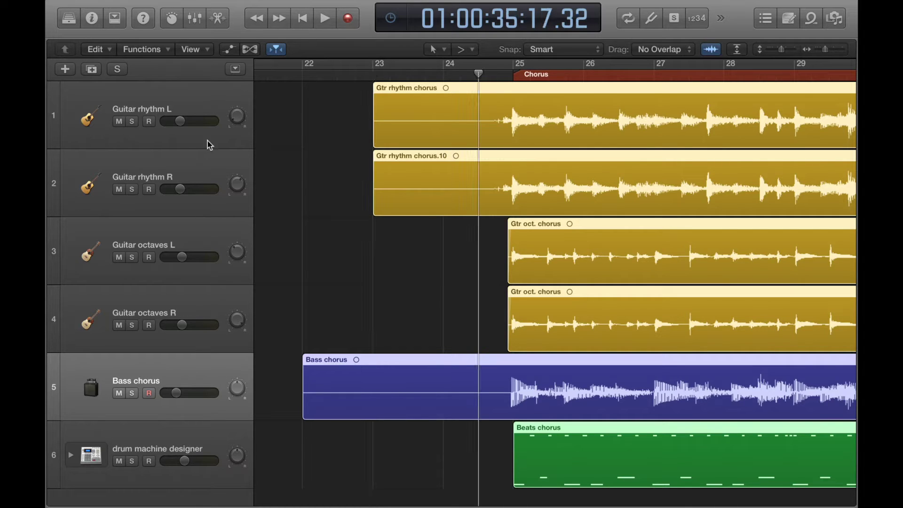
- Solo Guitar rhythm L and R and audition the lead-in to the chorus
left_click(133, 122)
left_click(133, 197)
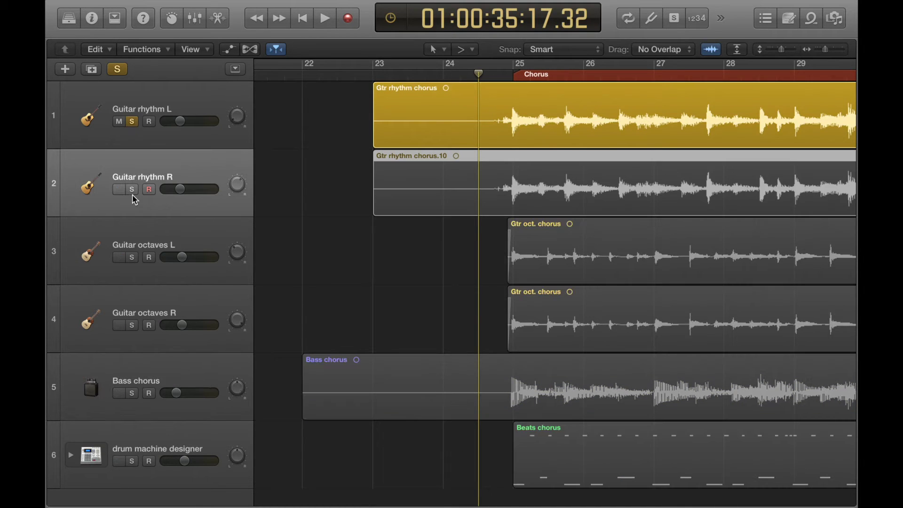
left_click(133, 190)
key("space")
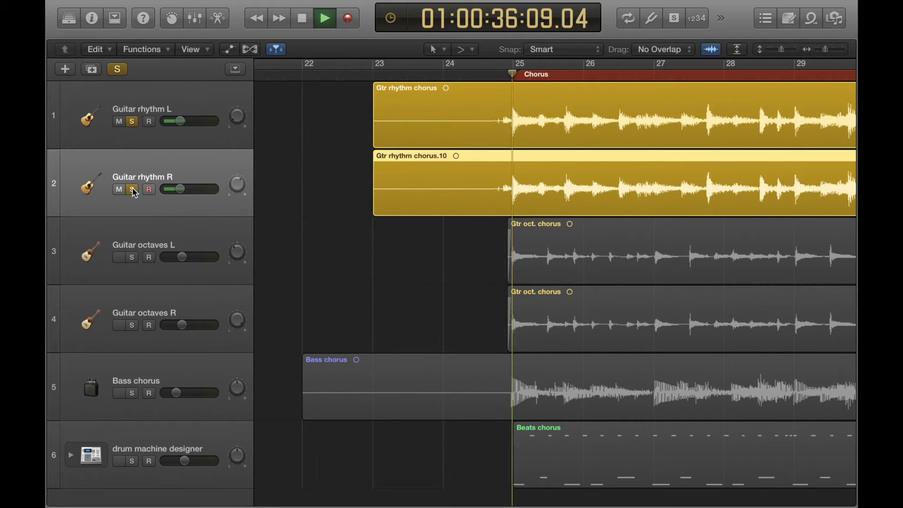
key("comma")
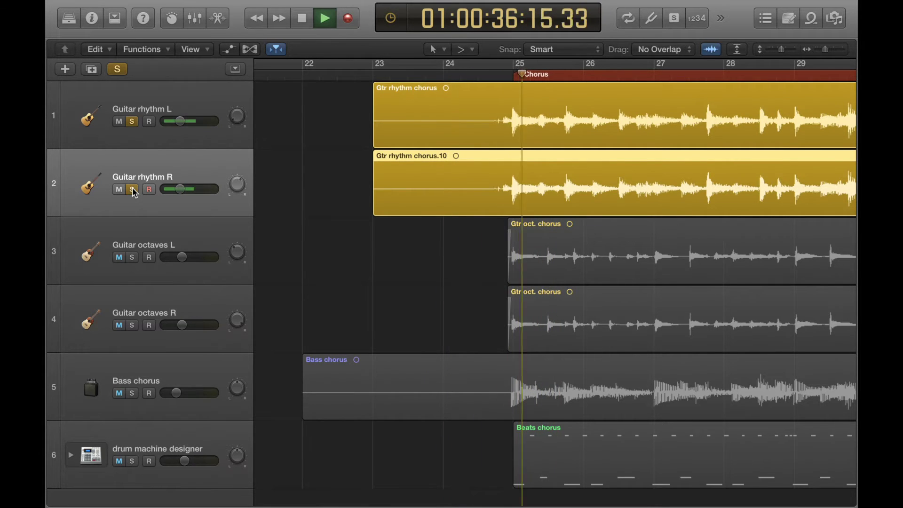
key("space")
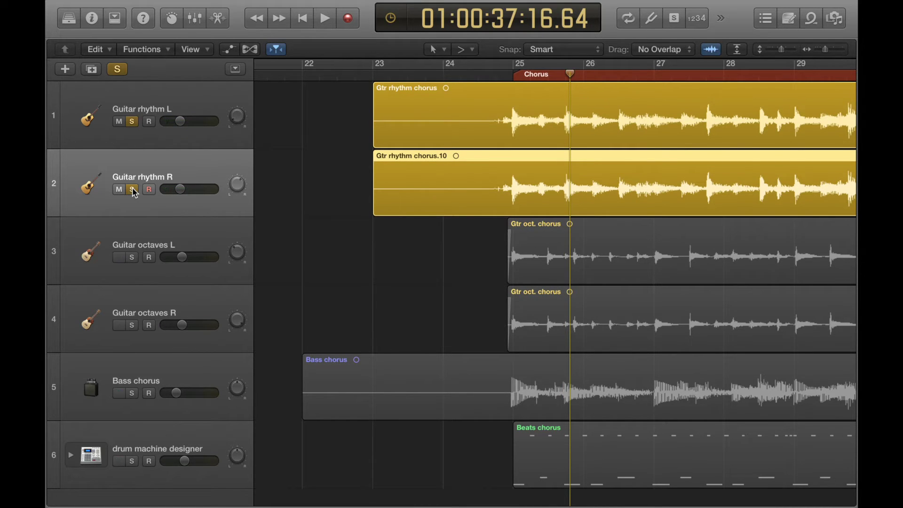
- Jump to the V2 marker at bar 41 and turn off all soloing
key("super+Left")
key("alt+period")
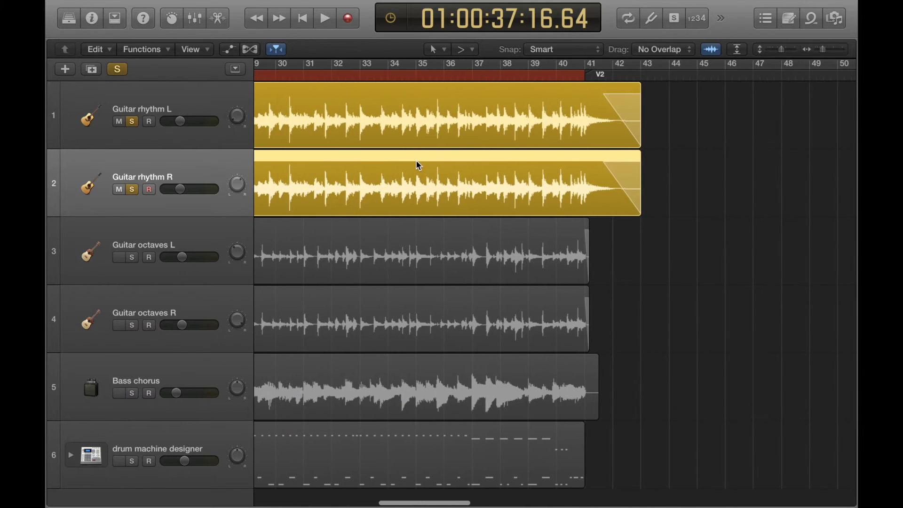
key("super+Right")
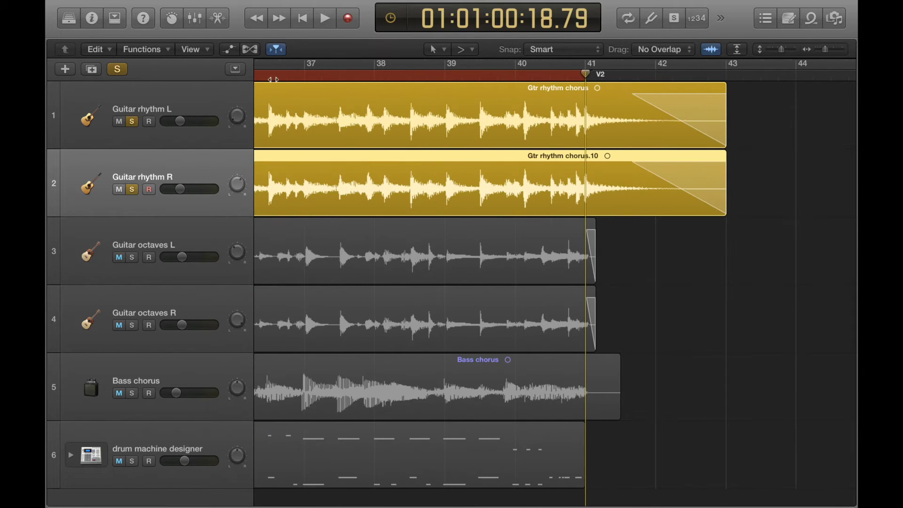
left_click(119, 69)
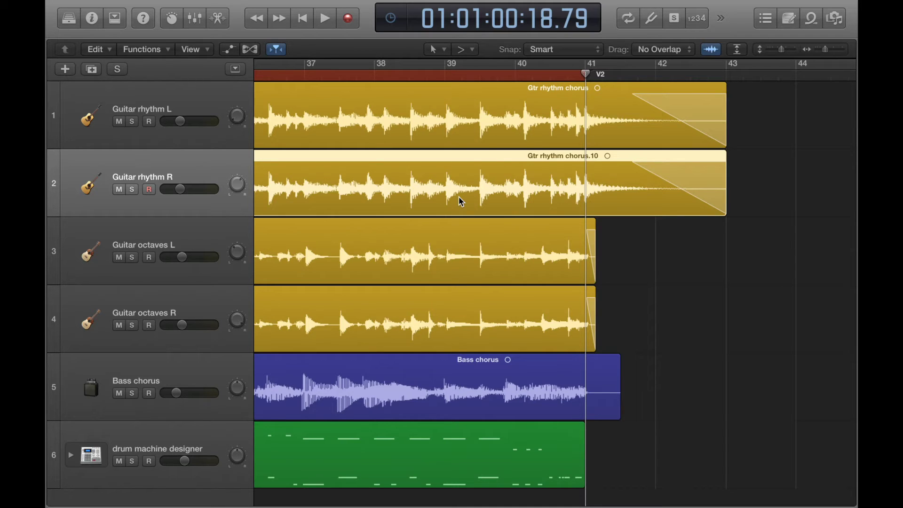
- Play back the chorus ending from bar 39, then return the playhead to bar 41
left_click(444, 74)
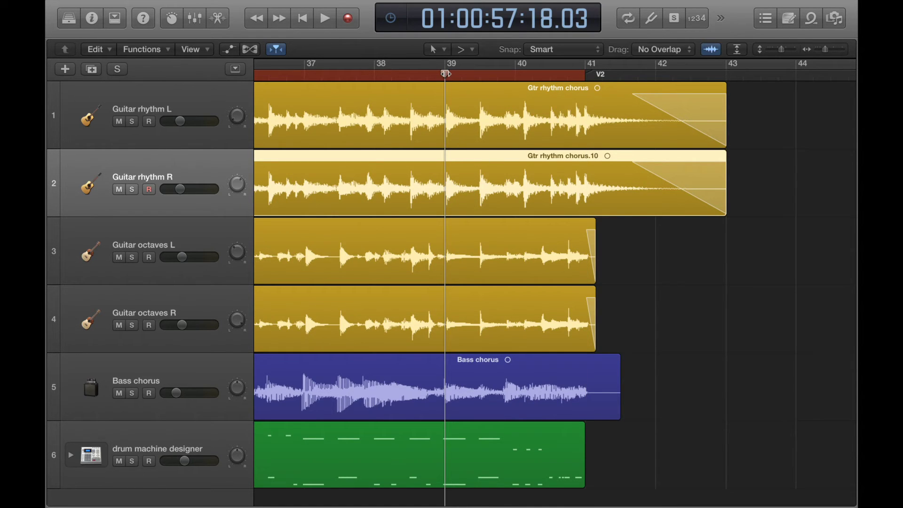
key("space")
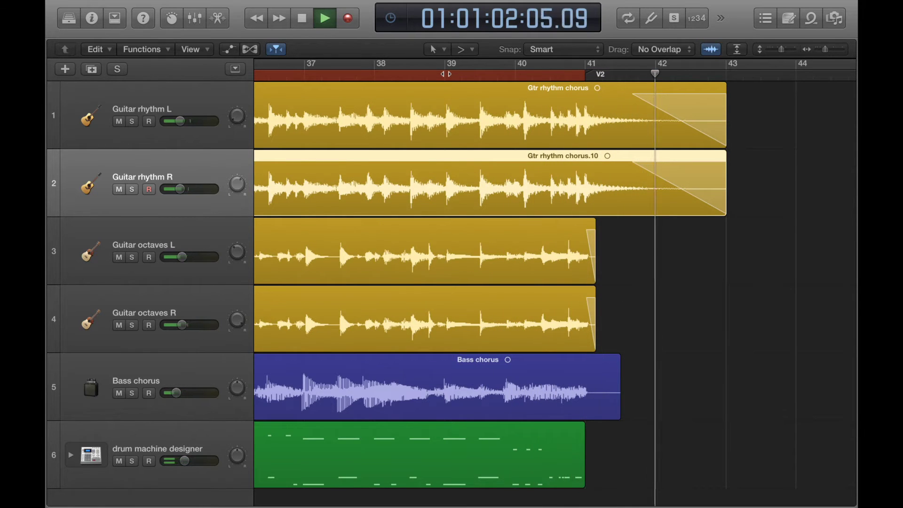
key("space")
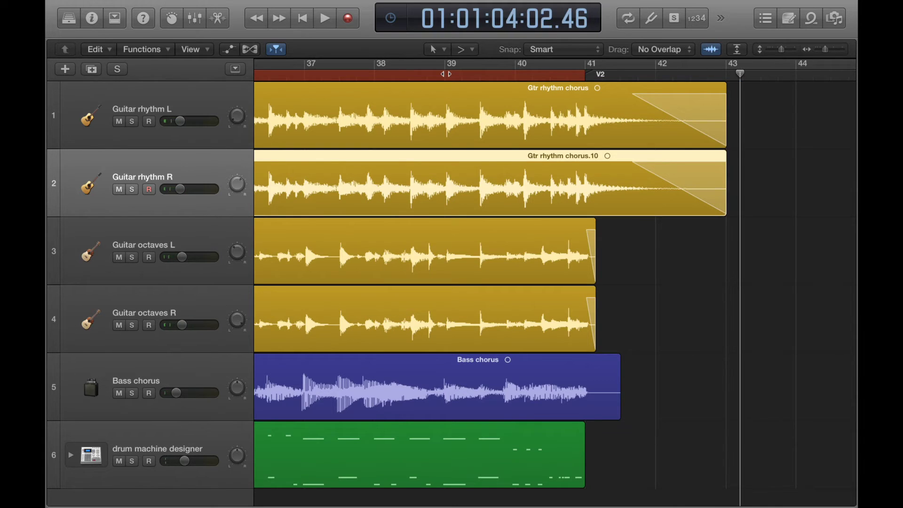
left_click(584, 77)
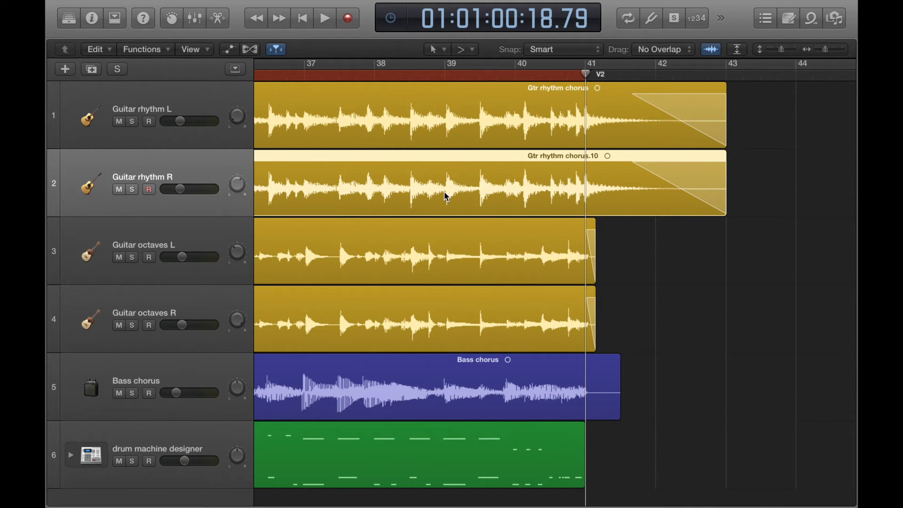
- Zoom out and move the playhead to the chorus start at bar 25
key("super+Left")
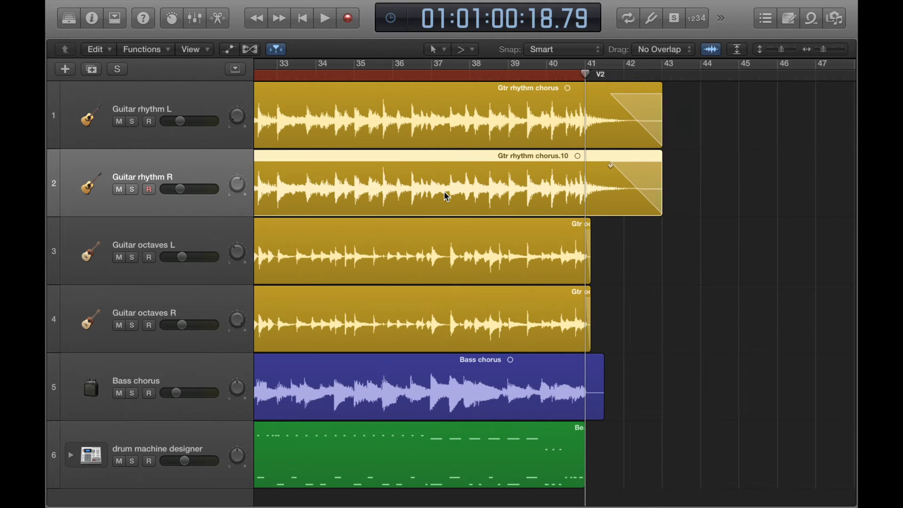
scroll(443, 196, "left", 15)
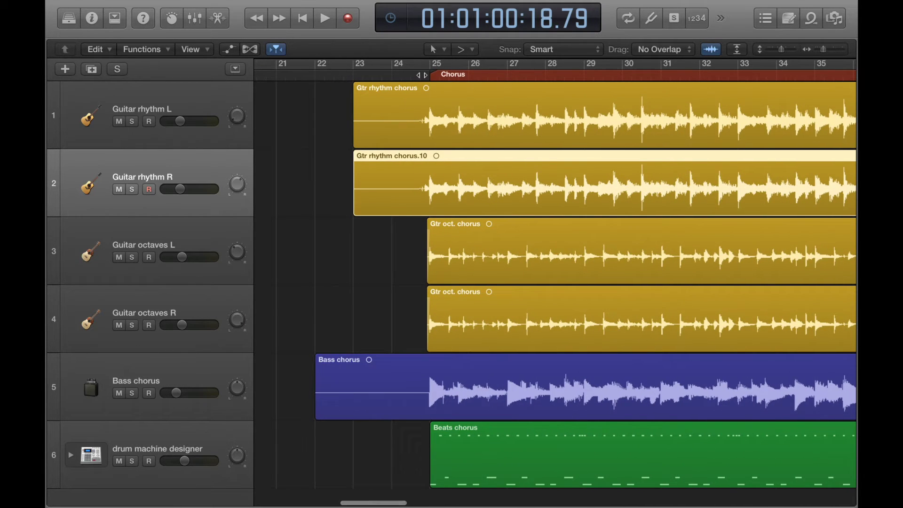
left_click(426, 74)
key("super+Right")
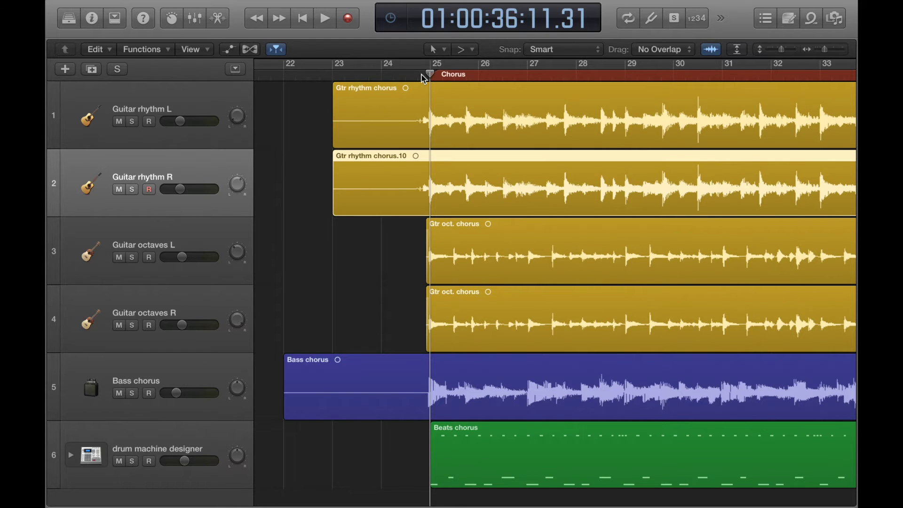
- Shrink the lanes, zoom out fully, and move the playhead to the third Chorus marker at bar 89
key("cmd+Up")
key("cmd+Up")
key("cmd+Up")
key("super+Left")
key("super+Left")
key("super+Left")
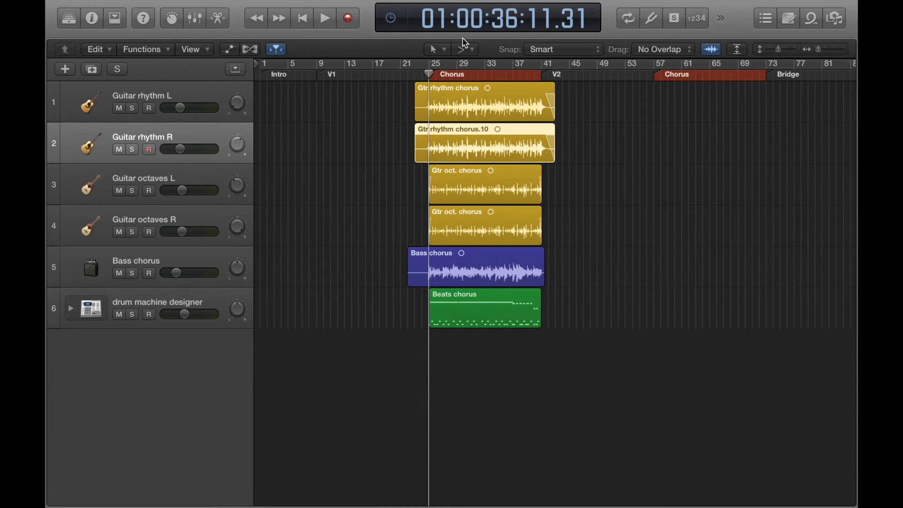
left_click(654, 74)
key("super+Left")
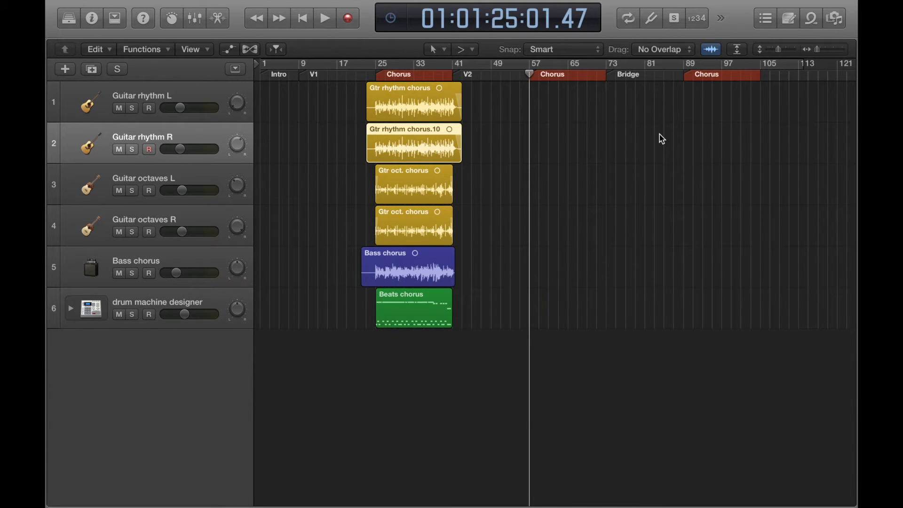
left_click(687, 75)
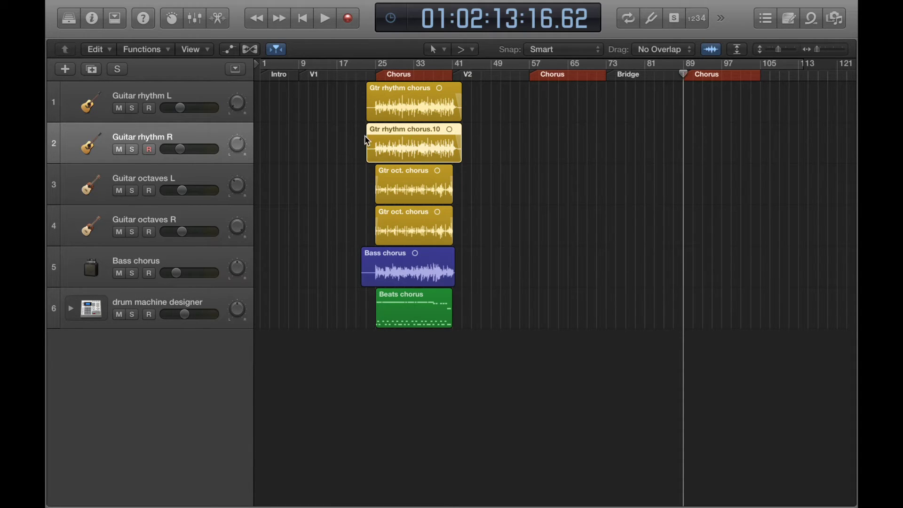
- Clear the selection and zoom in around bar 24 with taller track lanes
left_click(356, 123)
left_click(371, 76)
key("super+Right")
key("super+Right")
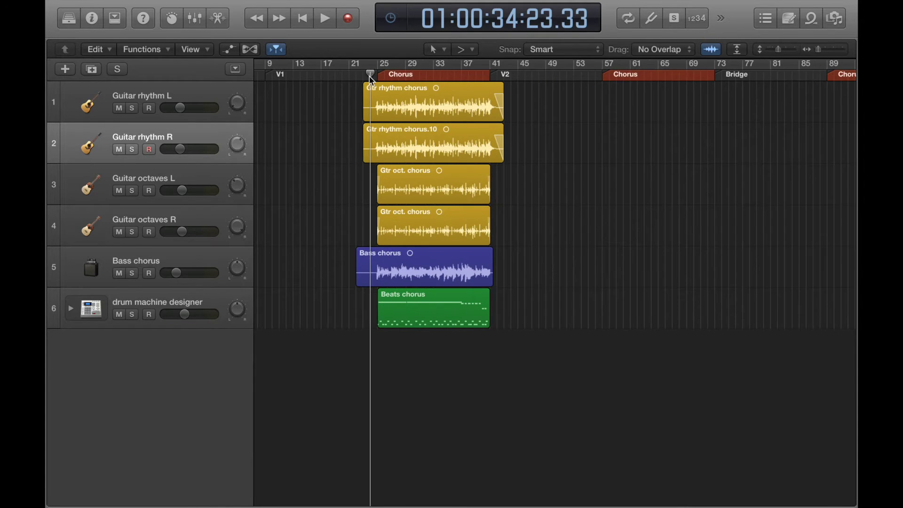
key("super+Right")
key("super+Right")
key("super+Right")
key("super+Down")
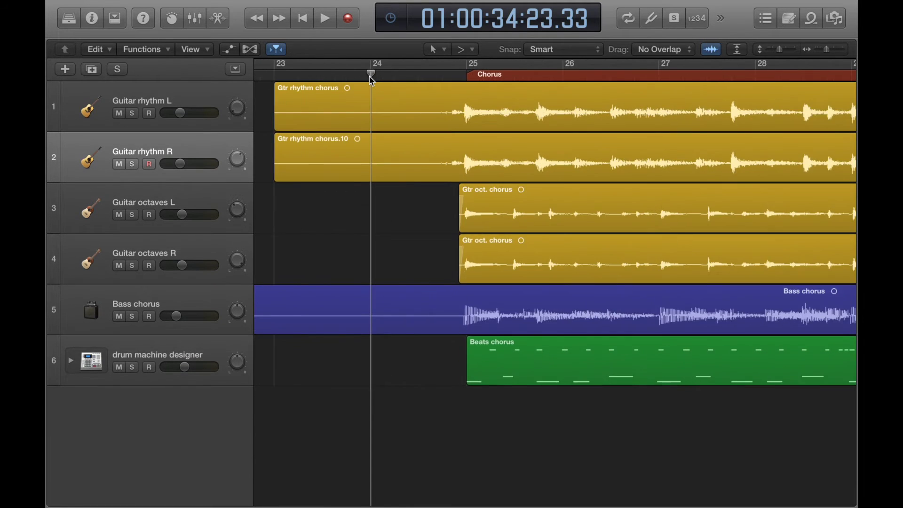
scroll(413, 190, "left", 10)
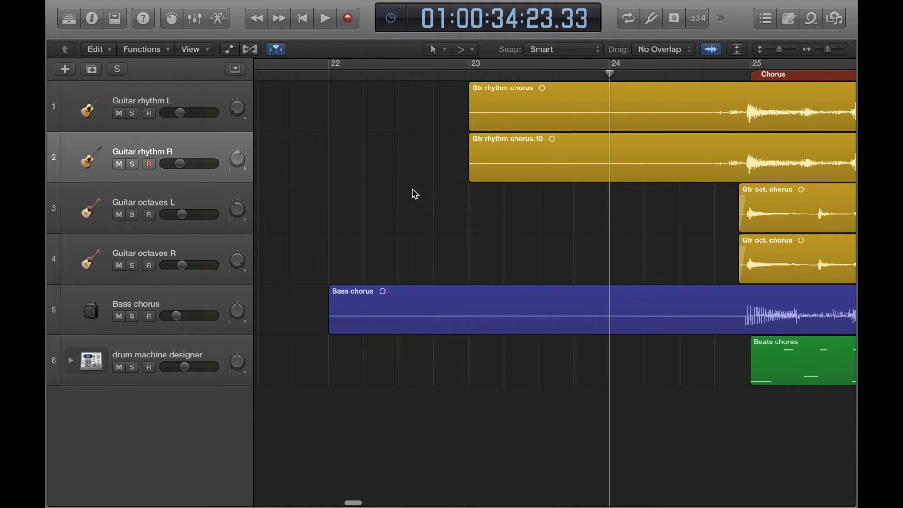
- Trim the Bass chorus region's start to 22 3 4 140
left_click(368, 324)
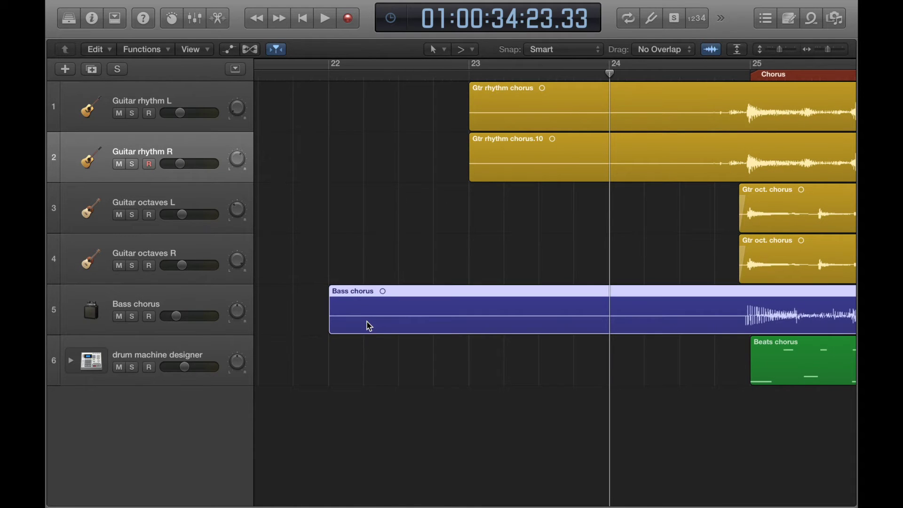
key("super+Right")
scroll(367, 324, "left", 5)
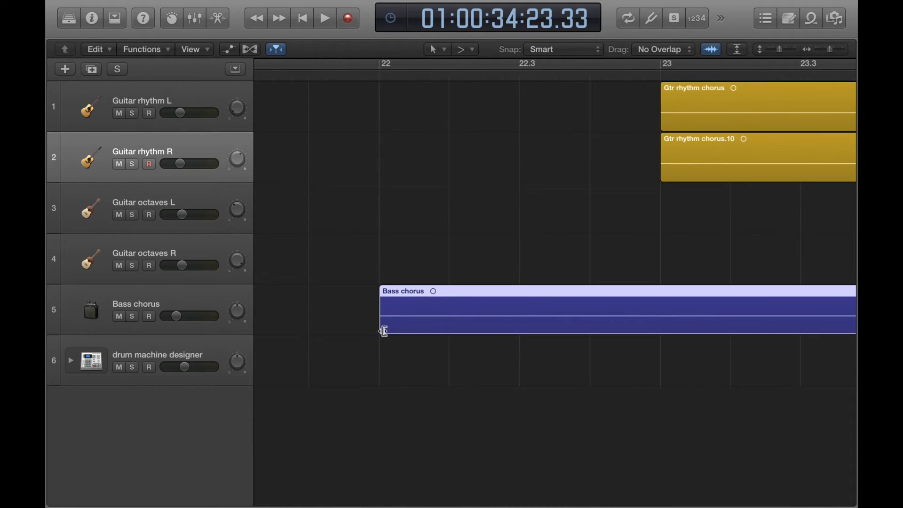
left_click_drag(395, 331, 585, 337)
- Select all six chorus regions and scroll toward the Chorus at bar 57
key("super+Left")
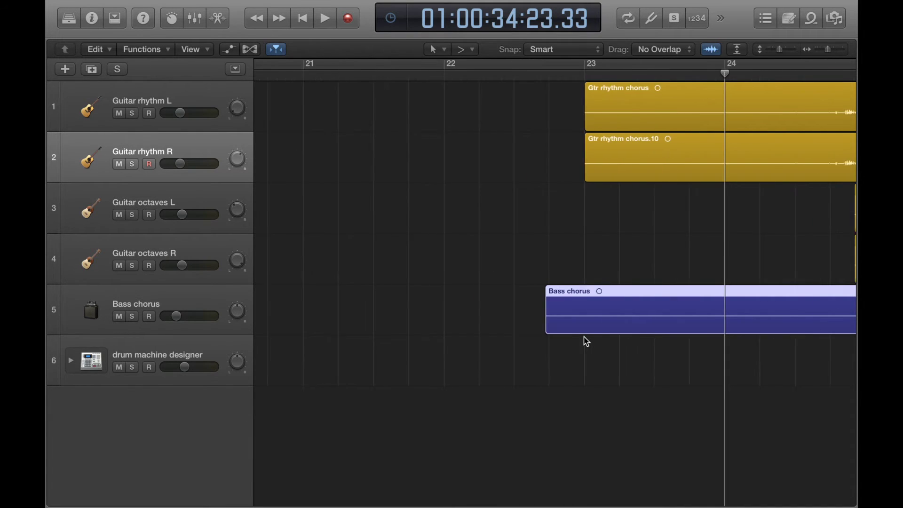
scroll(586, 341, "right", 10)
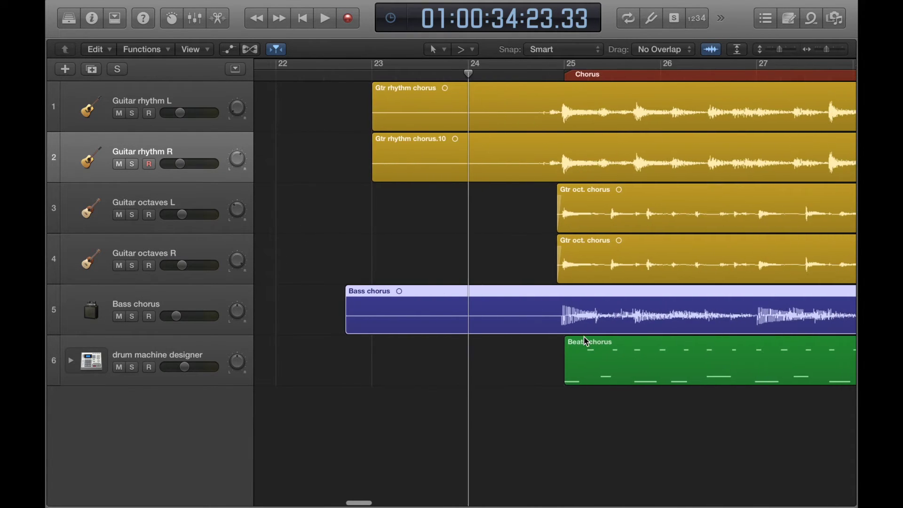
key("super+Left")
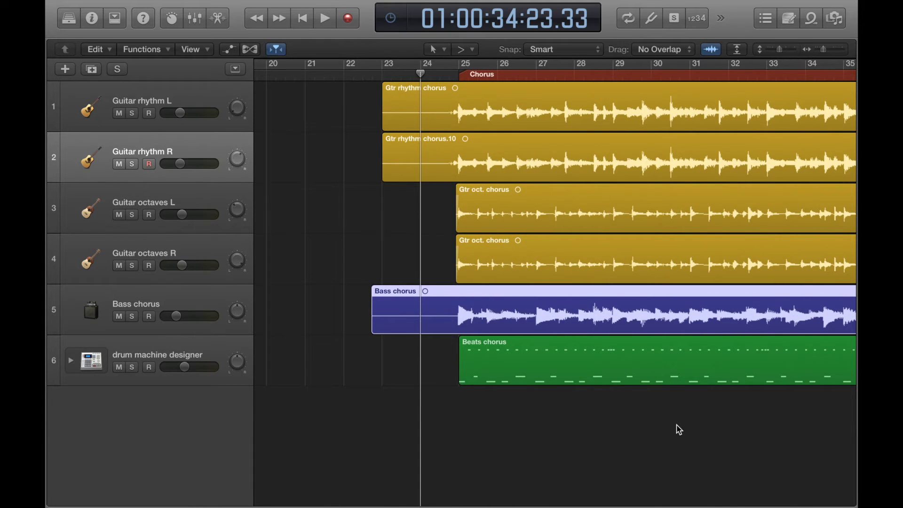
left_click(677, 428)
left_click_drag(620, 423, 467, 118)
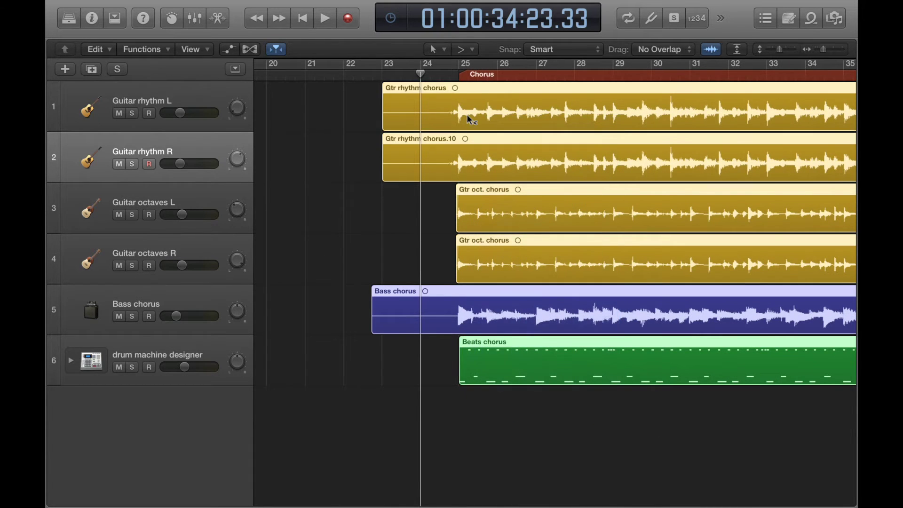
scroll(467, 115, "right", 15)
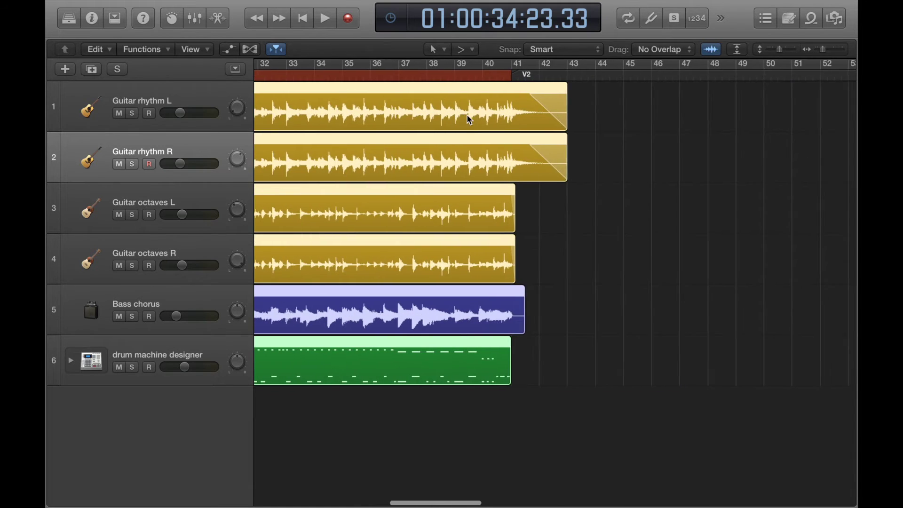
scroll(467, 118, "right", 5)
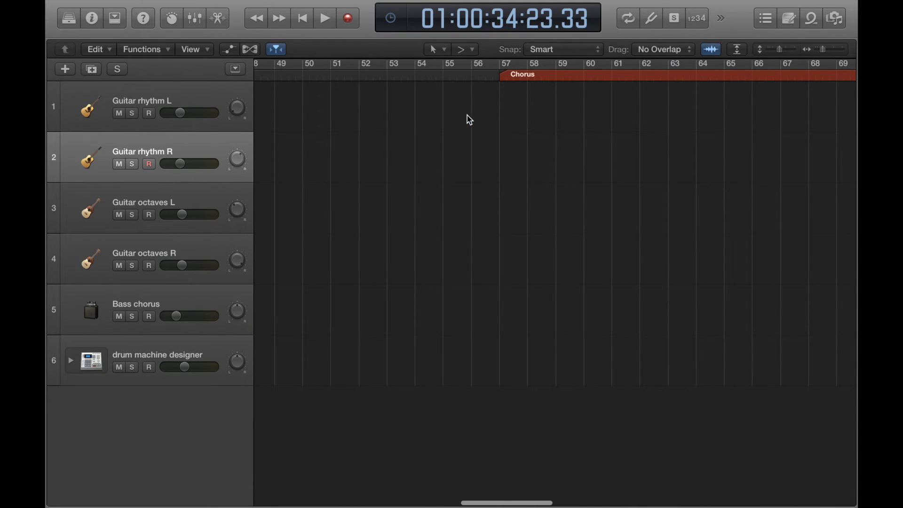
- Set the playhead near bar 54.4, ahead of the second Chorus marker at bar 57
left_click(438, 75)
scroll(437, 75, "up", 3)
left_click(455, 75)
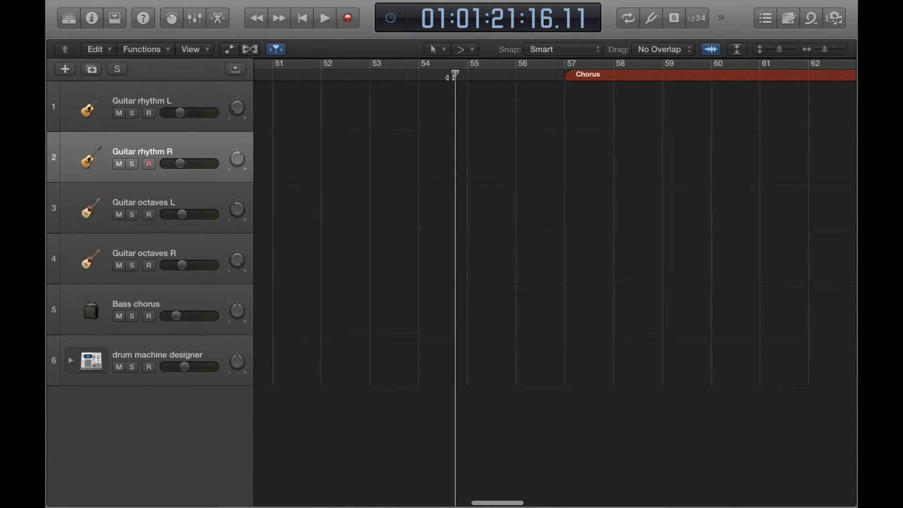
left_click(490, 76)
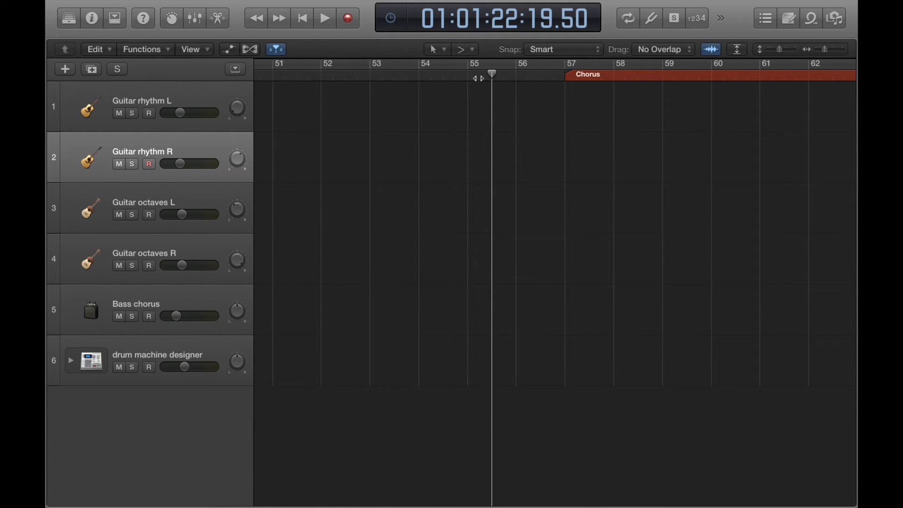
left_click(442, 76)
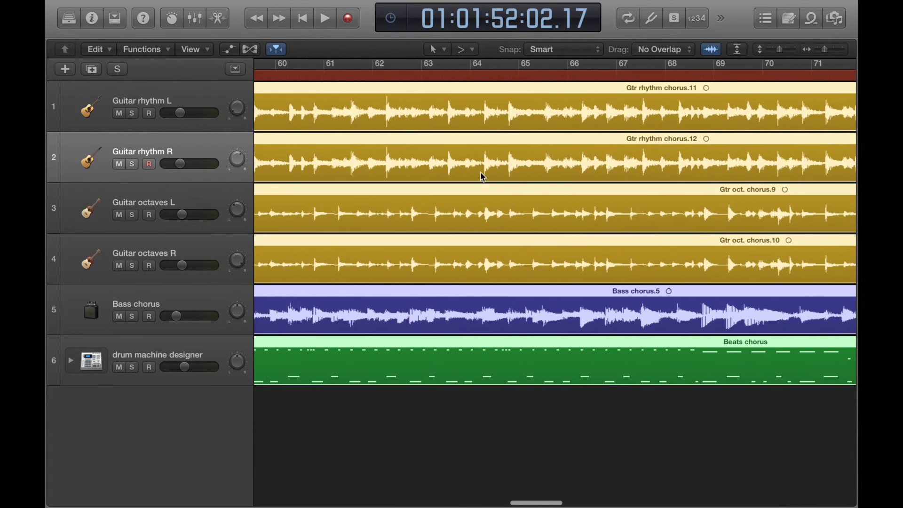
scroll(482, 176, "left", 10)
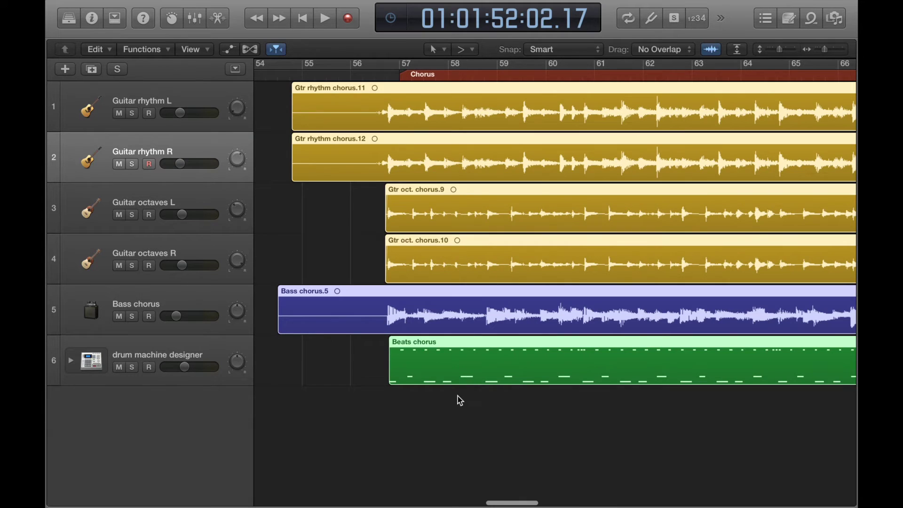
- Shift the six pasted regions a quarter bar later and zoom out to all regions
left_click_drag(405, 94, 419, 96)
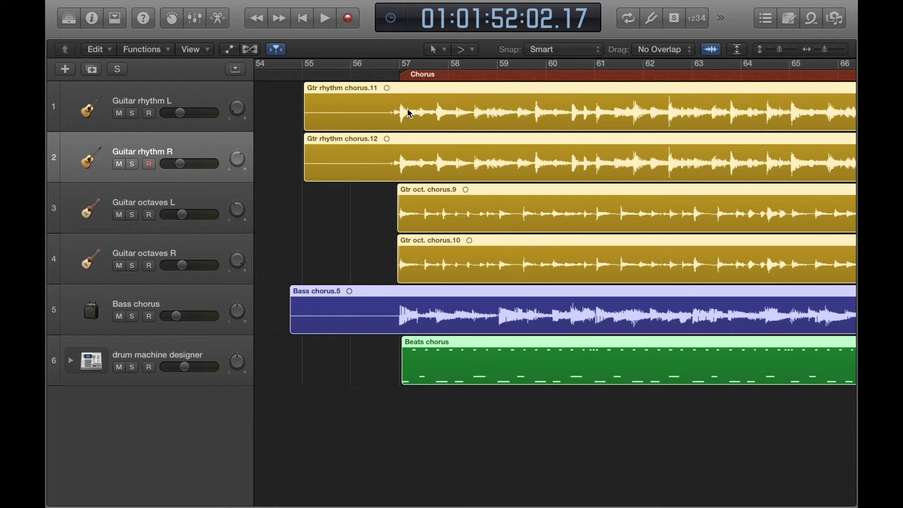
key("z")
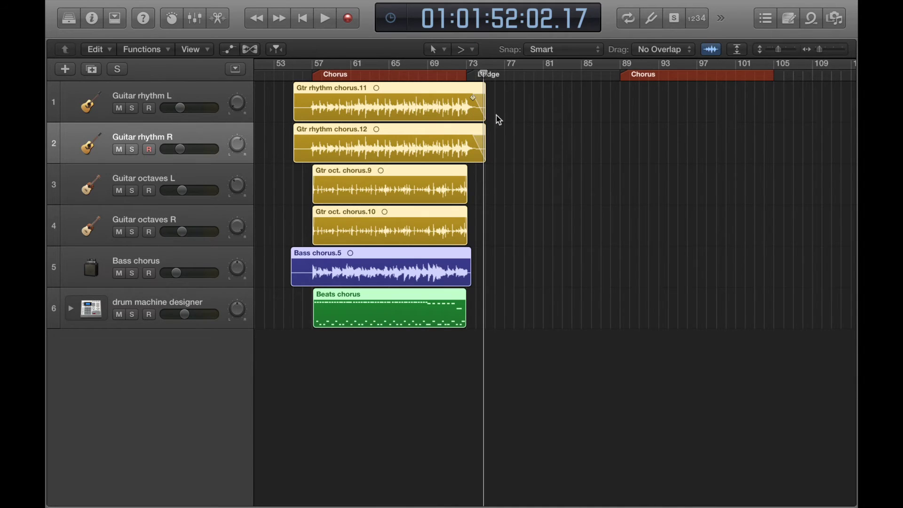
scroll(509, 114, "left", 3)
scroll(509, 114, "left", 2)
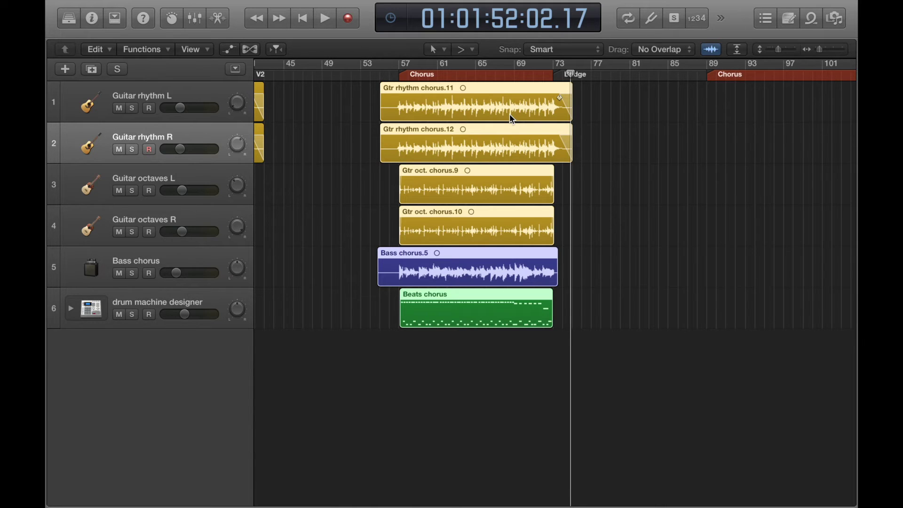
- Check the first chorus regions' start positions just before bar 23
scroll(506, 114, "down", 2)
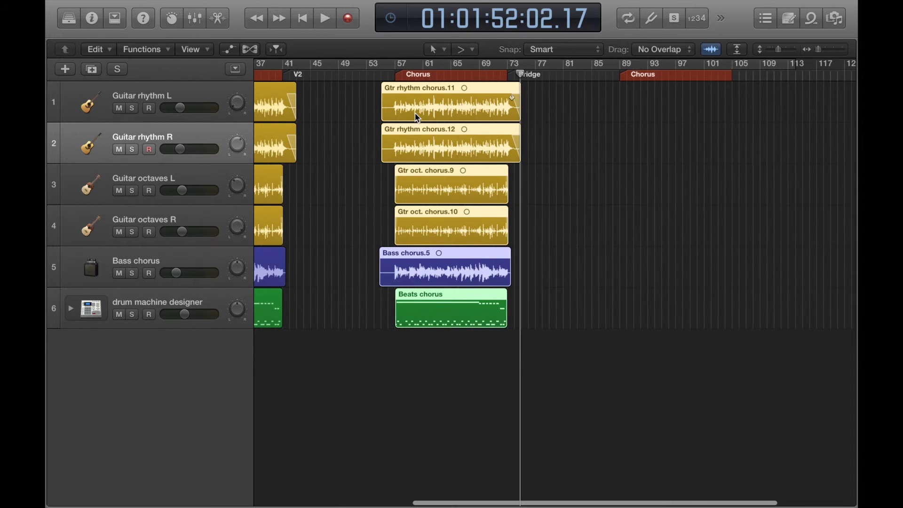
scroll(416, 116, "left", 5)
scroll(416, 117, "left", 3)
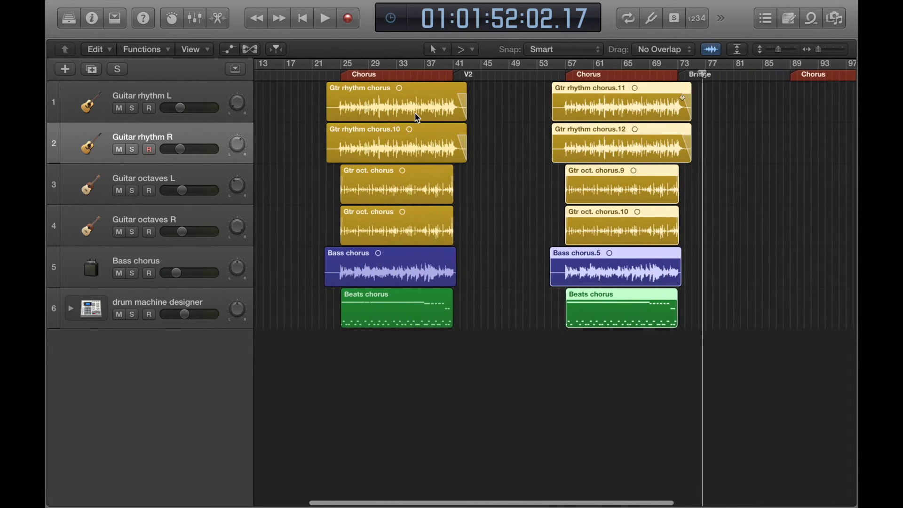
left_click(343, 75)
left_click(335, 200)
scroll(335, 200, "up", 8)
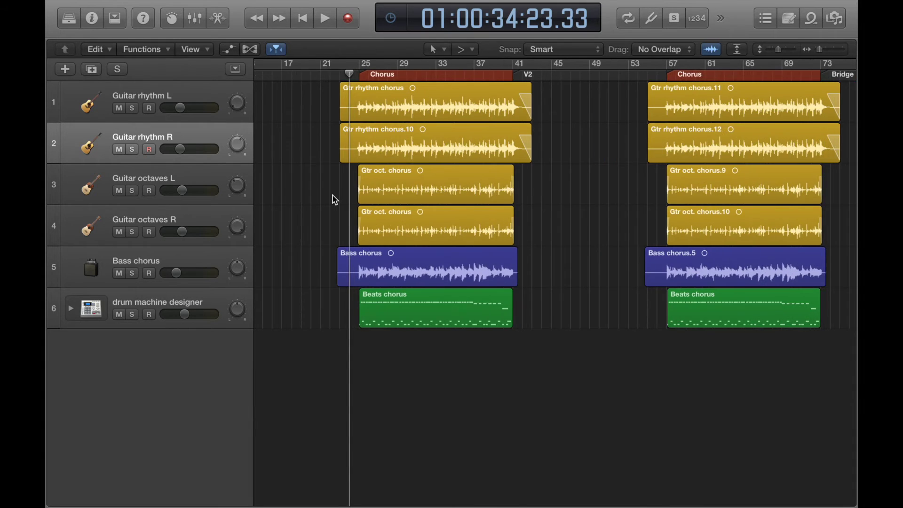
left_click(304, 74)
scroll(306, 74, "up", 5)
left_click(336, 75)
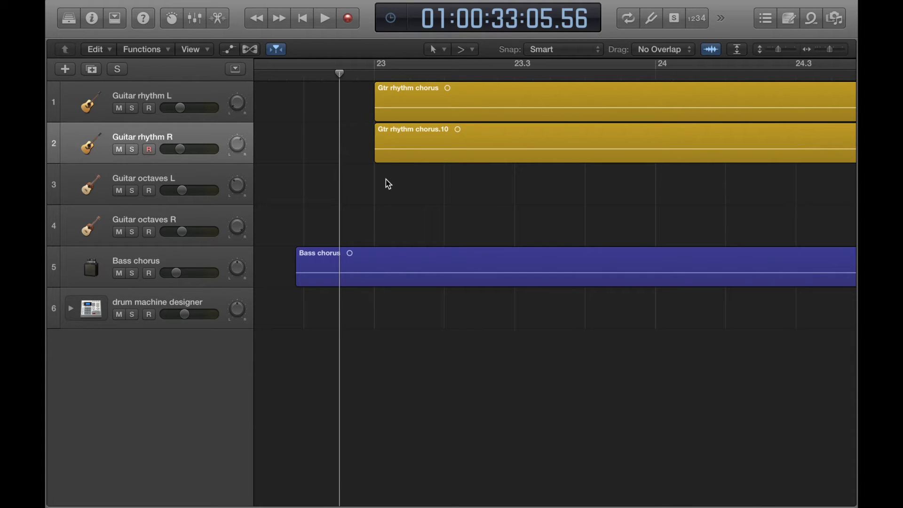
- Scroll to the second chorus and set the playhead at about bar 54.7
scroll(425, 231, "left", 2)
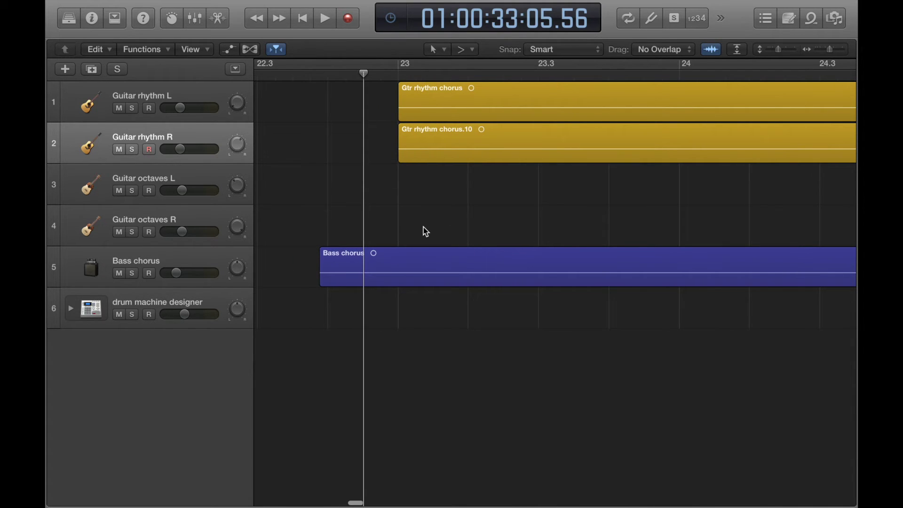
scroll(425, 231, "down", 4)
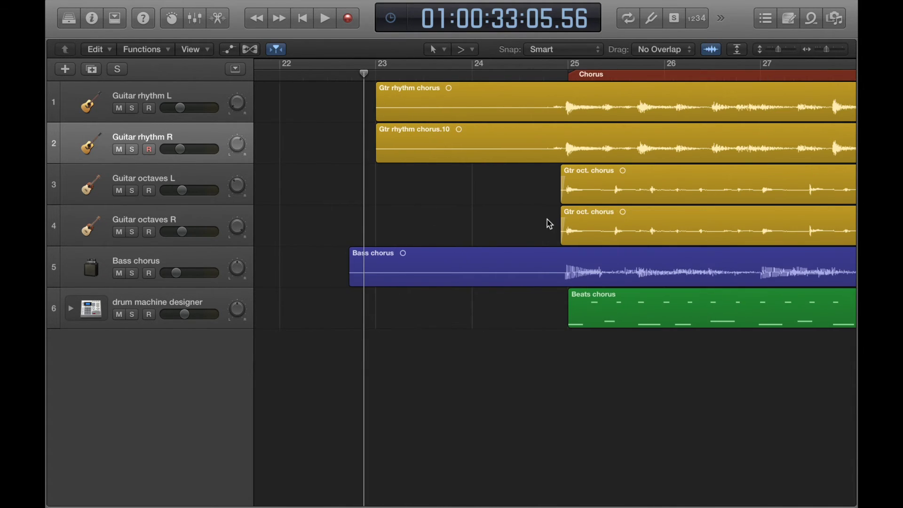
scroll(549, 224, "right", 5)
scroll(550, 224, "down", 3)
scroll(546, 221, "right", 10)
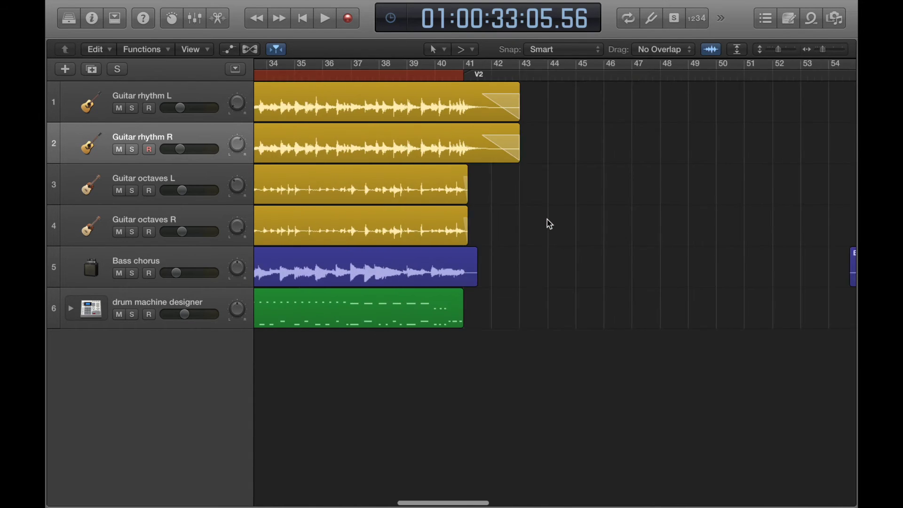
left_click(507, 72)
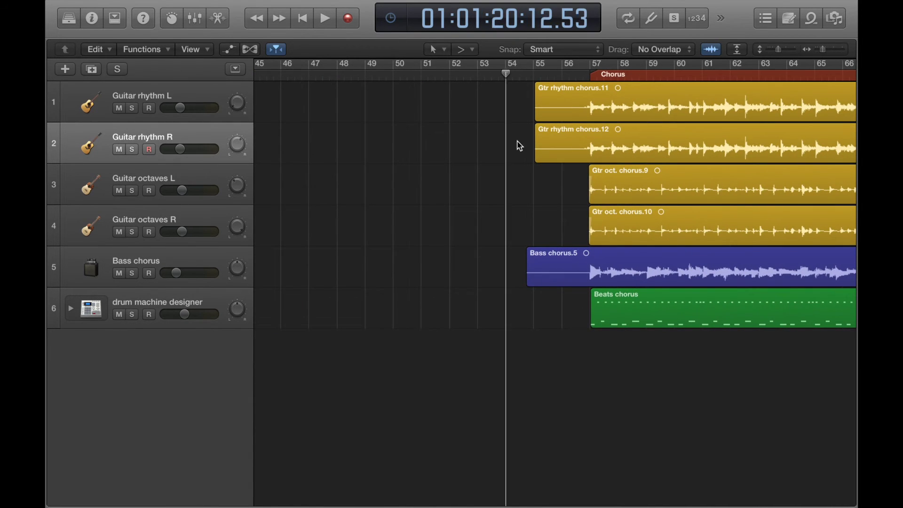
scroll(517, 146, "up", 3)
left_click_drag(579, 75, 533, 76)
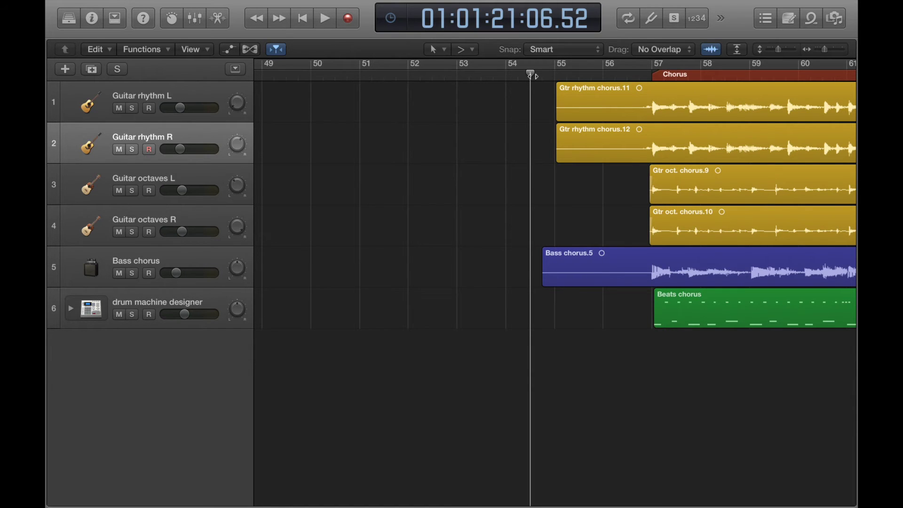
key("super+Left")
key("super+Left")
key("super+Left")
- Select the pasted second-chorus regions from the Beats region and delete them
left_click(589, 308)
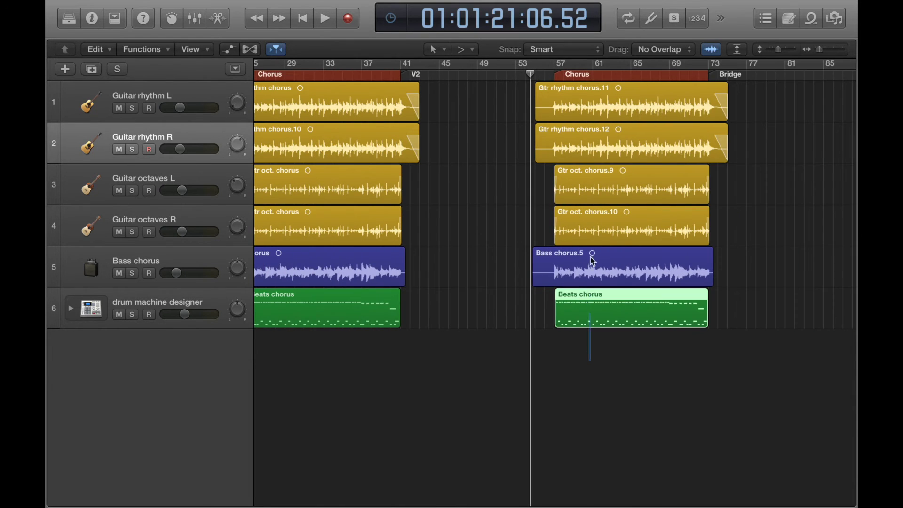
key("shift+f")
key("Delete")
scroll(421, 182, "left", 8)
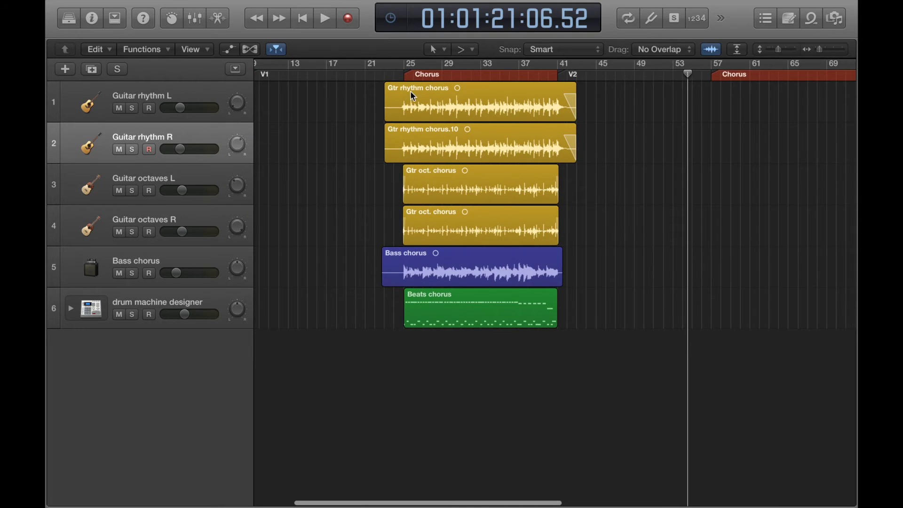
- Zoom in on bars 23–26 and extend the Bass chorus region to start at bar 24
left_click(384, 76)
key("super+Right")
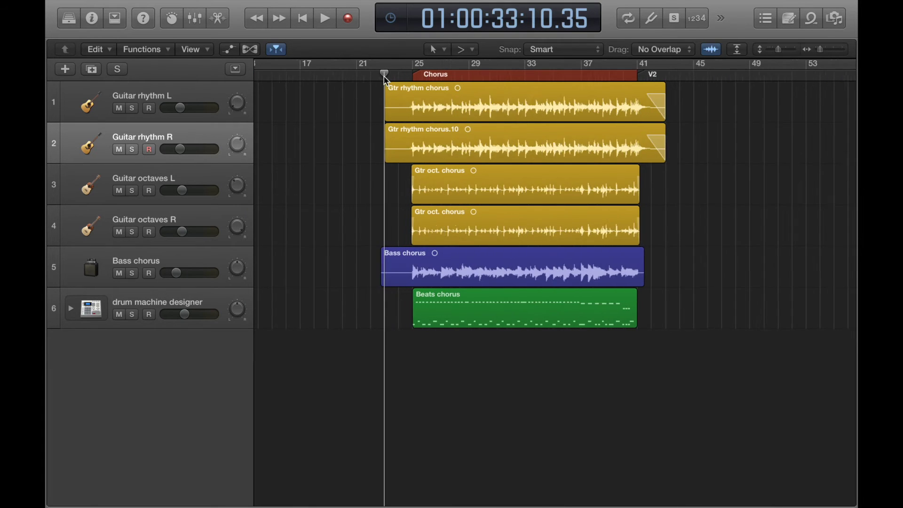
key("super+Right")
key("super+Right")
key("super+Right")
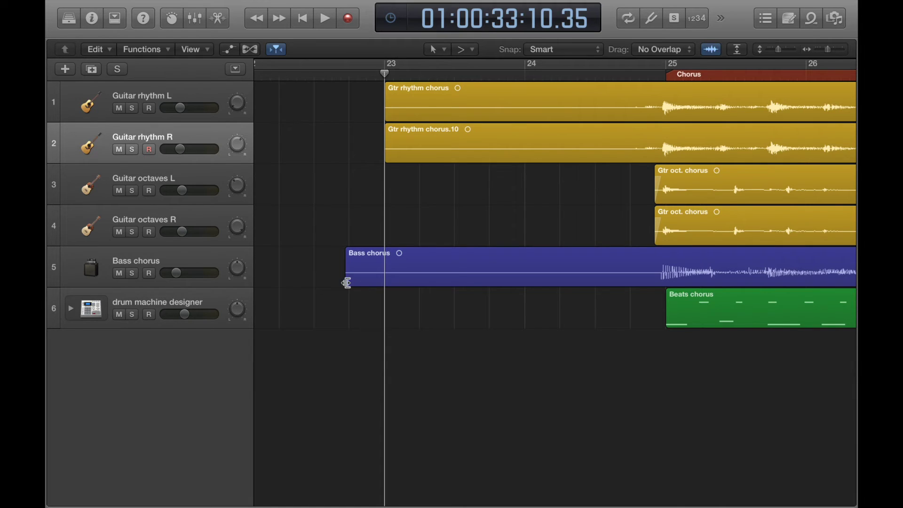
left_click_drag(357, 283, 525, 310)
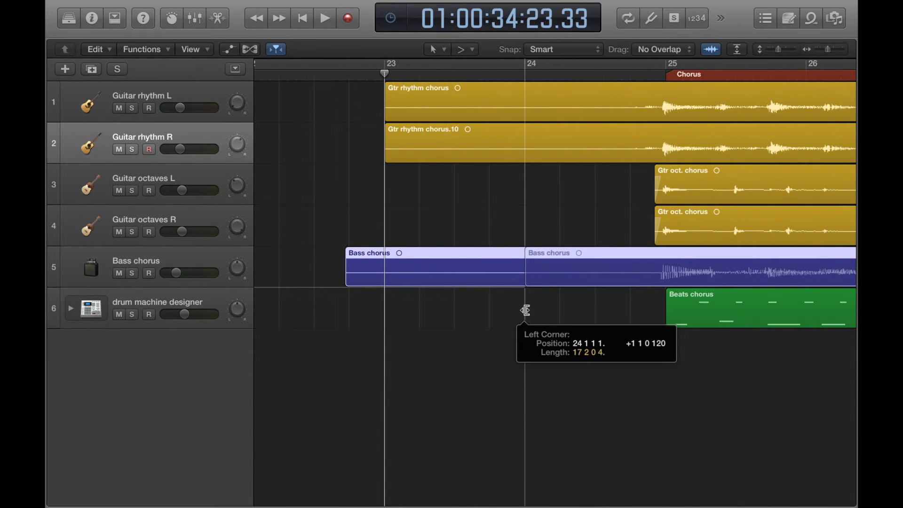
left_click_drag(525, 310, 525, 310)
- Extend both Gtr rhythm chorus regions to start at bar 24
left_click(457, 230)
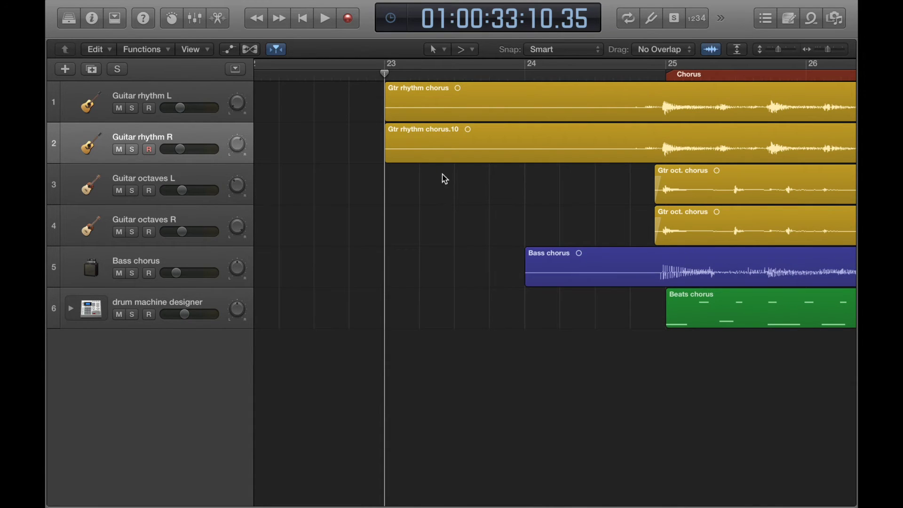
left_click(391, 150)
left_click_drag(391, 150, 527, 165)
left_click(539, 226)
- Review the new starts by moving the playhead to bar 25, then back to bar 24
key("super+Left")
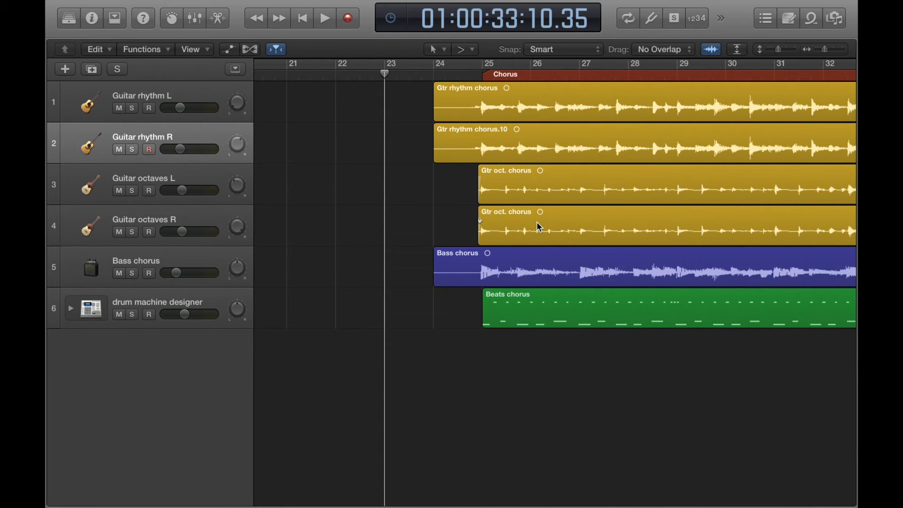
left_click(482, 74)
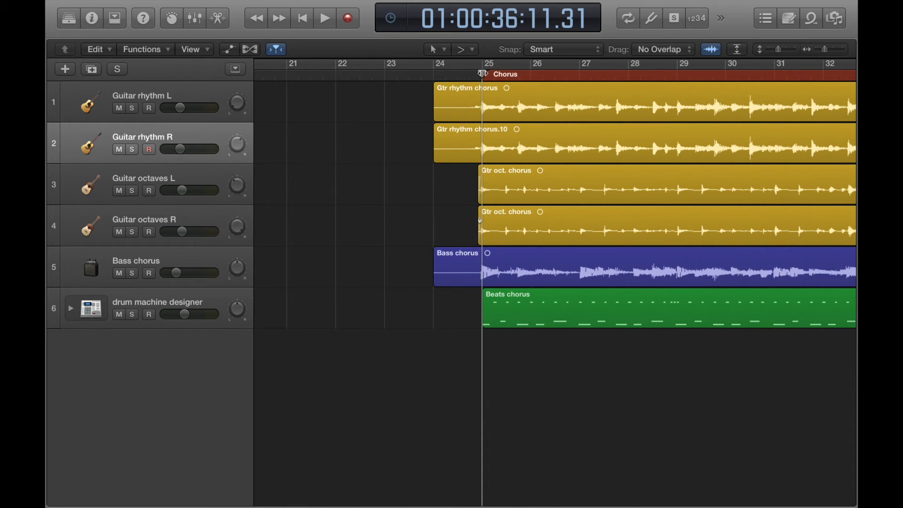
key("super+Right")
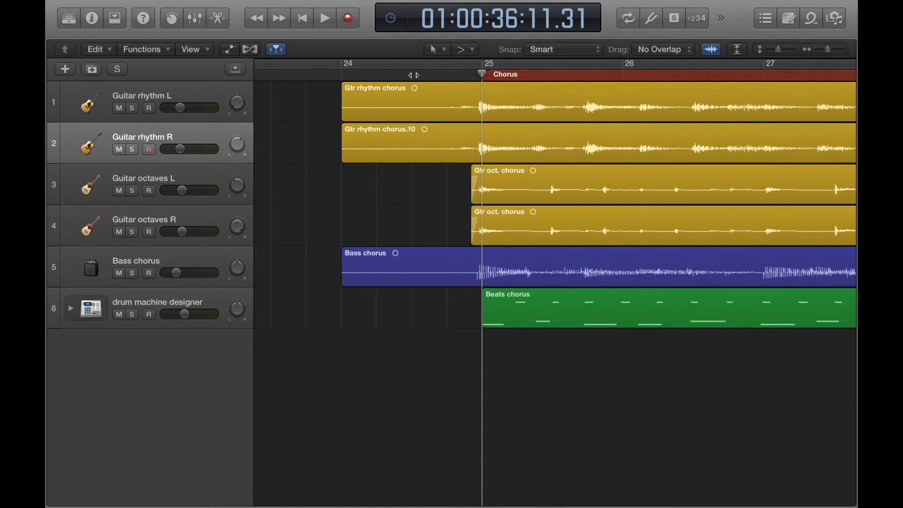
left_click(341, 74)
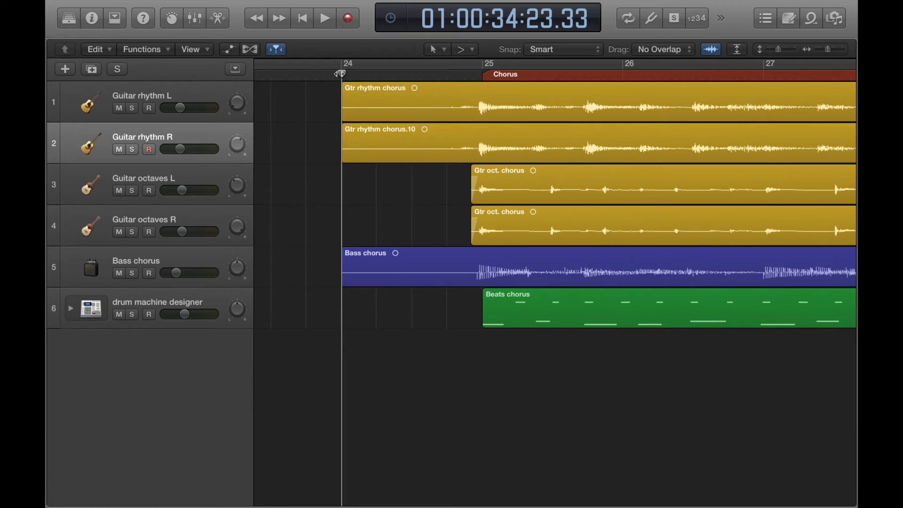
- Select all six chorus regions, including rhythm guitar and bass, with one marquee drag
left_click(395, 115)
left_click(395, 150, "shift")
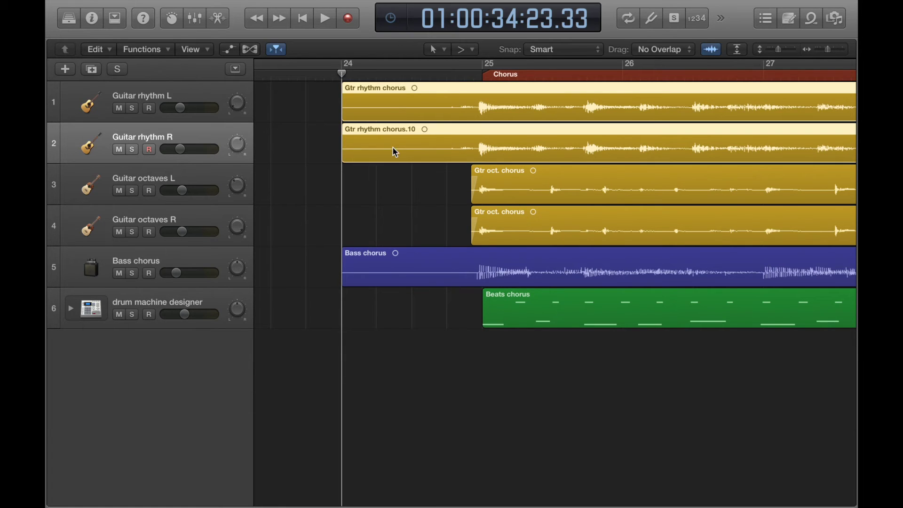
left_click(389, 275, "shift")
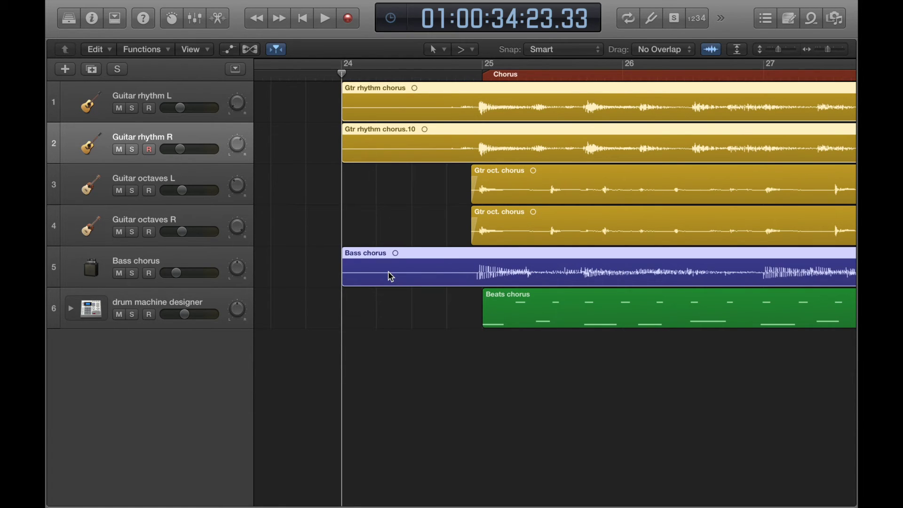
left_click(406, 209)
left_click_drag(575, 381, 489, 91)
- Set the playhead to bar 56, one bar before the second Chorus, and paste the regions
key("super+Left")
key("super+Left")
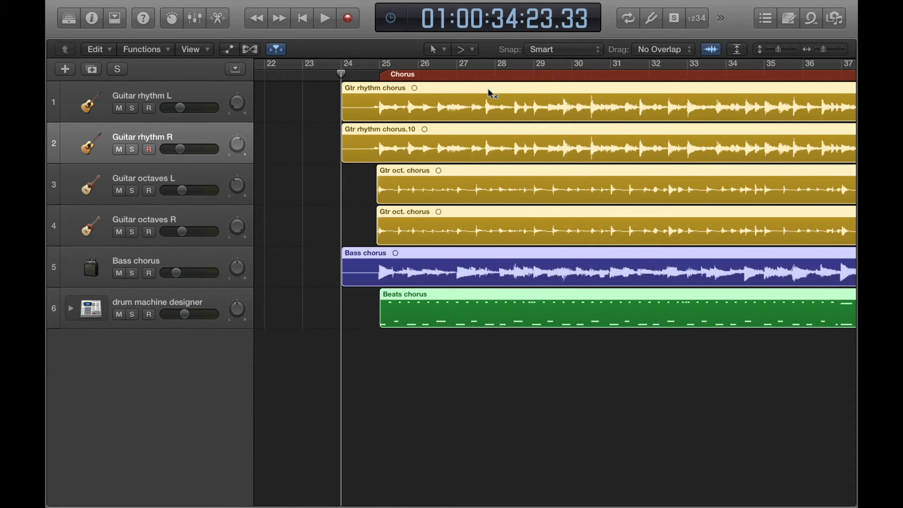
scroll(488, 92, "right", 15)
key("super+Left")
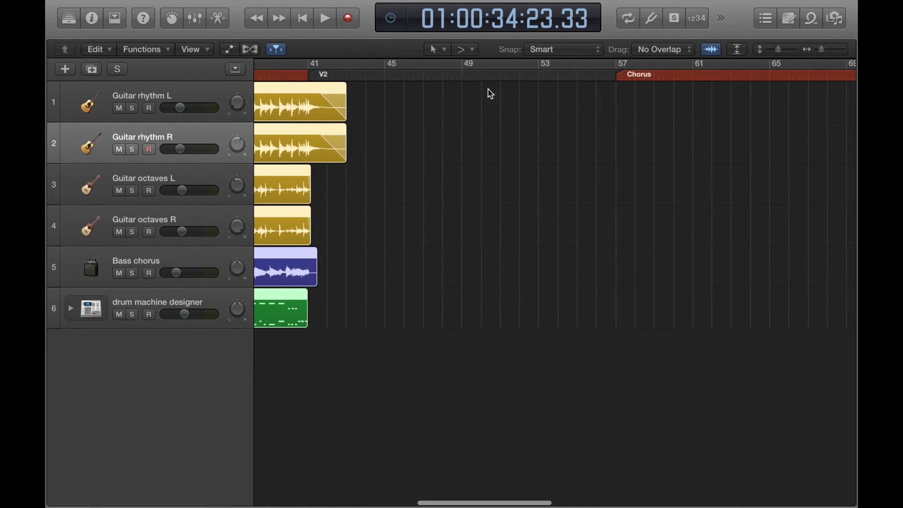
left_click(469, 75)
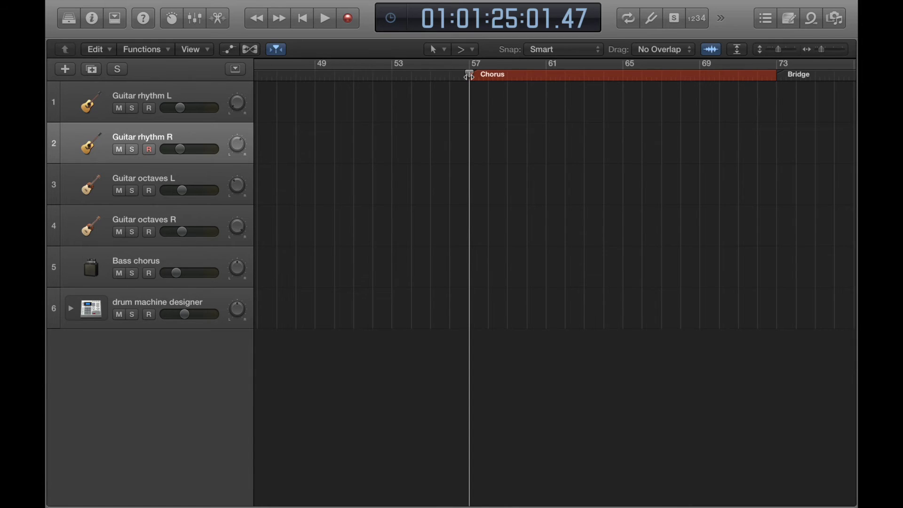
key("super+Right")
key("super+Right")
key("super+Right")
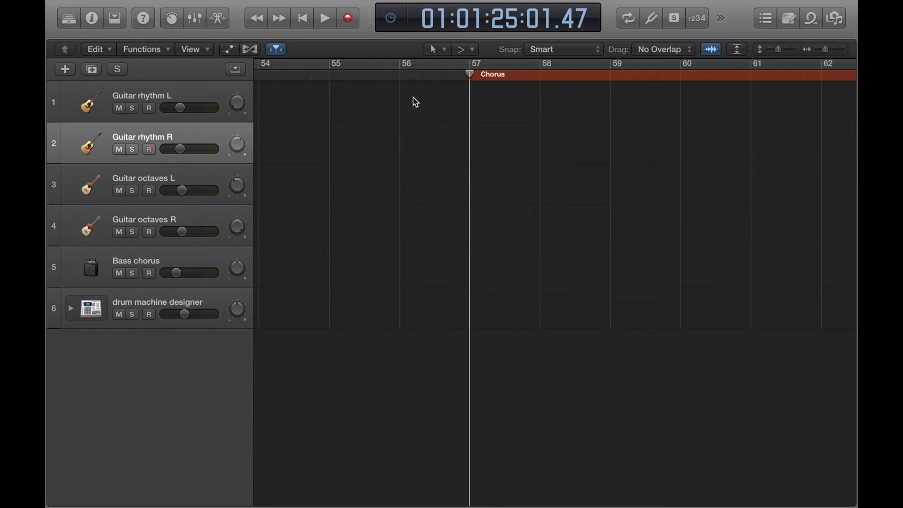
left_click(399, 75)
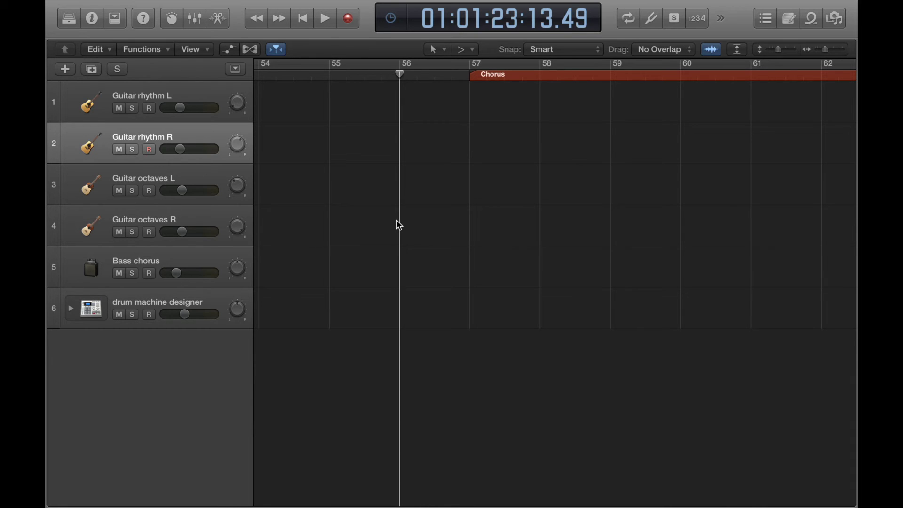
key("super+Left")
key("super+Left")
key("super+Left")
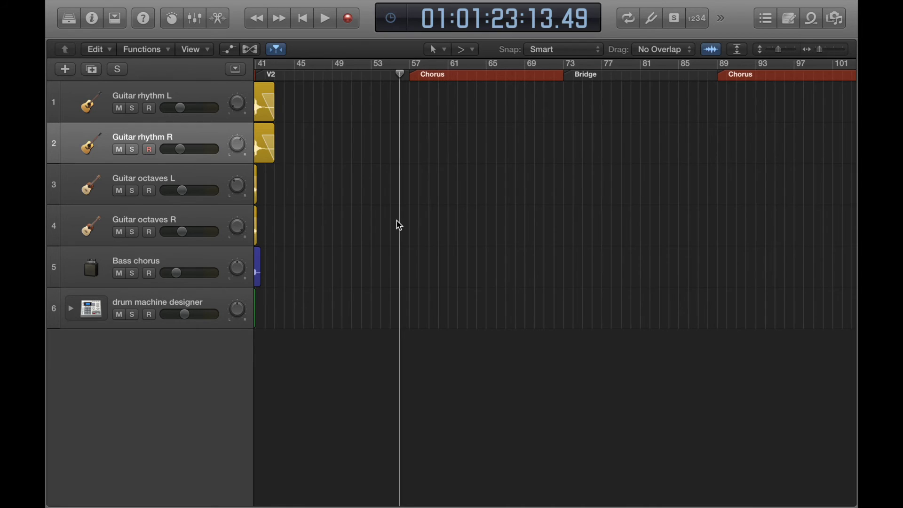
key("super+v")
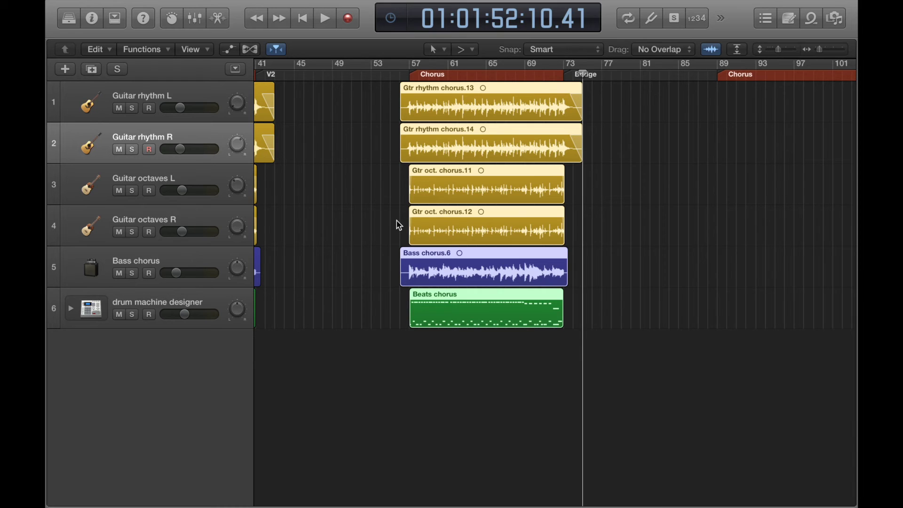
scroll(261, 216, "left", 5)
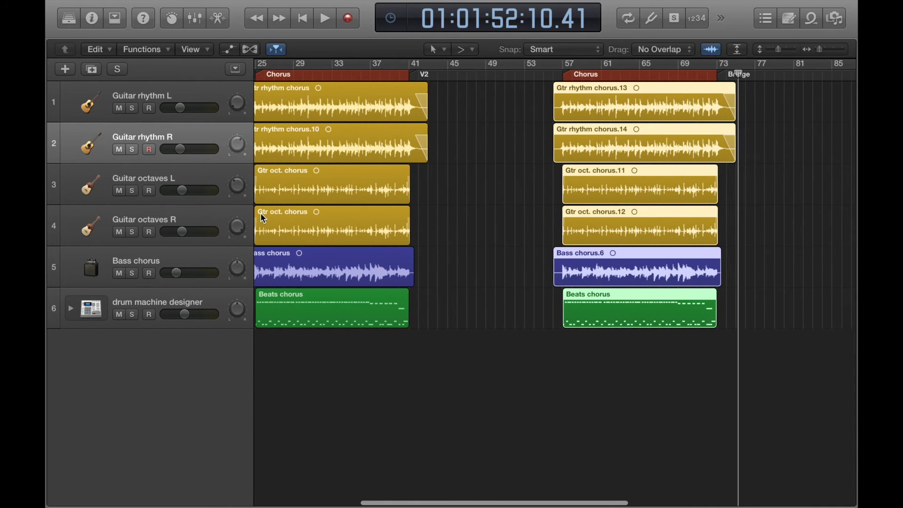
scroll(363, 152, "left", 2)
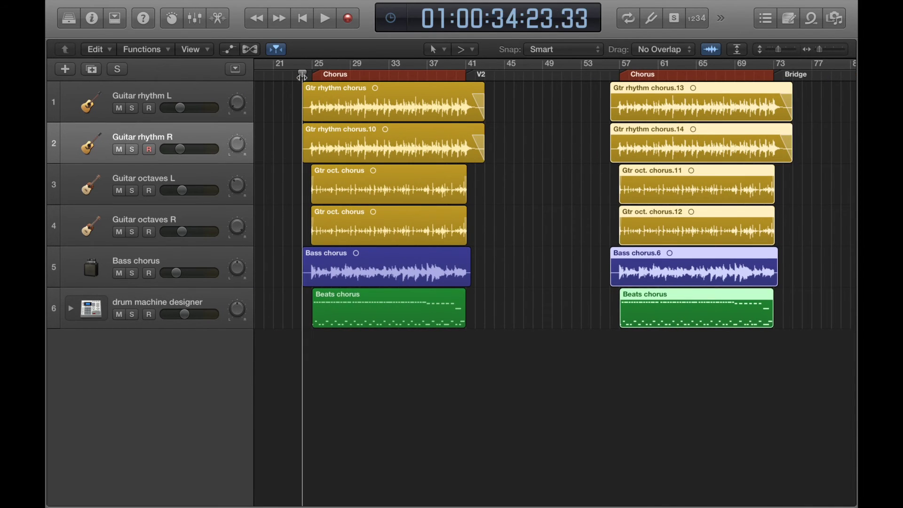
left_click(284, 140)
key("super+Right")
key("super+Right")
key("super+Right")
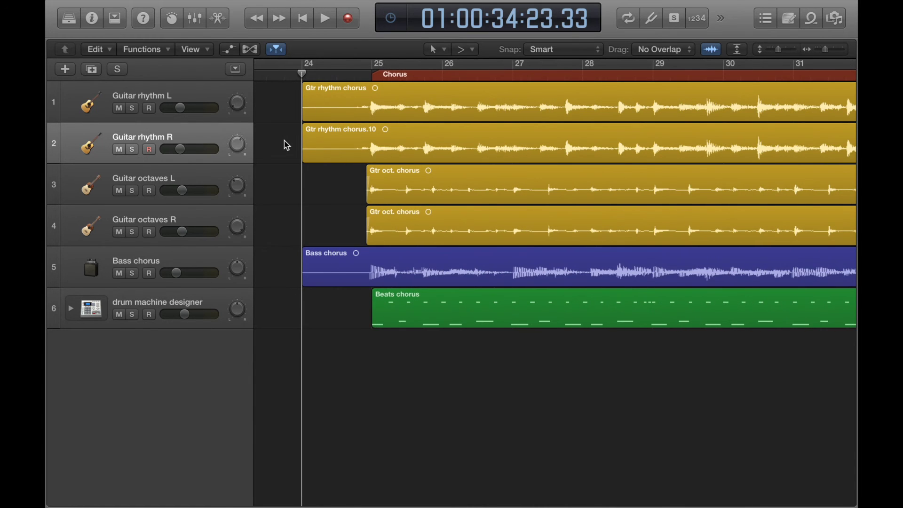
scroll(321, 166, "left", 3)
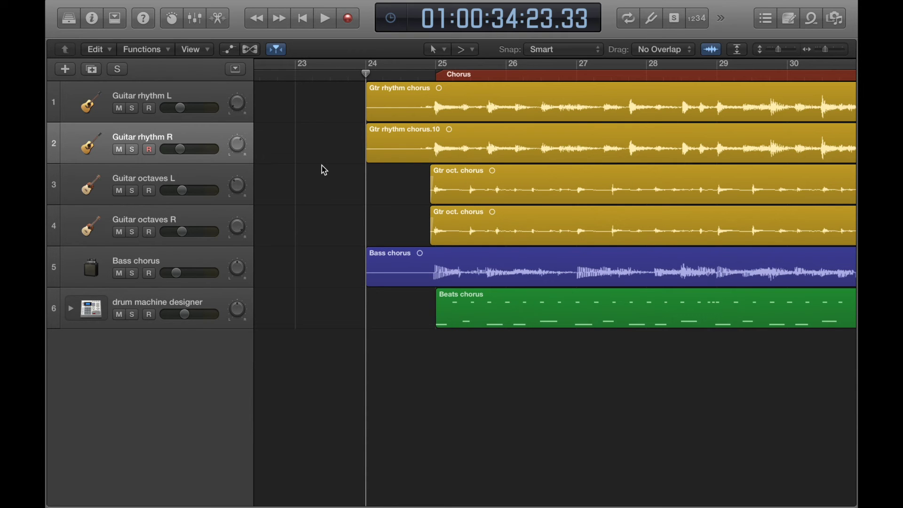
key("super+Left")
key("super+Left")
key("super+Left")
scroll(734, 181, "right", 5)
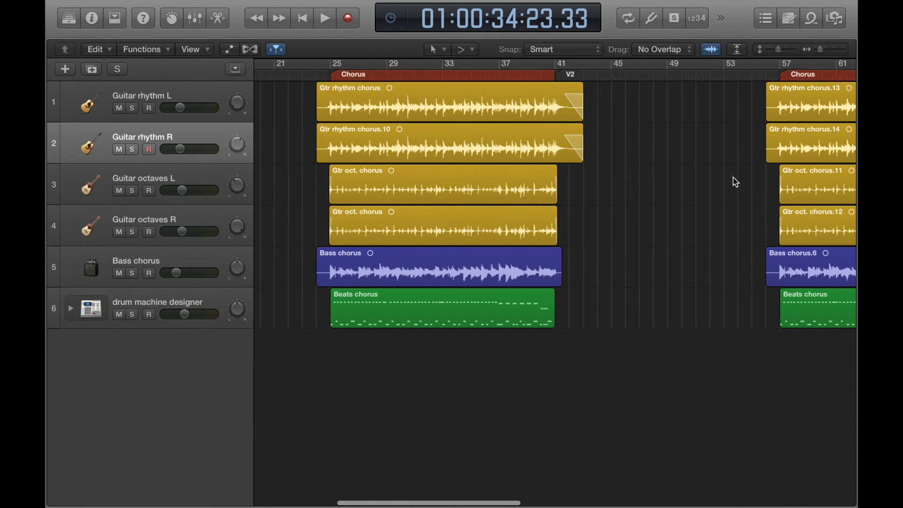
key("super+Right")
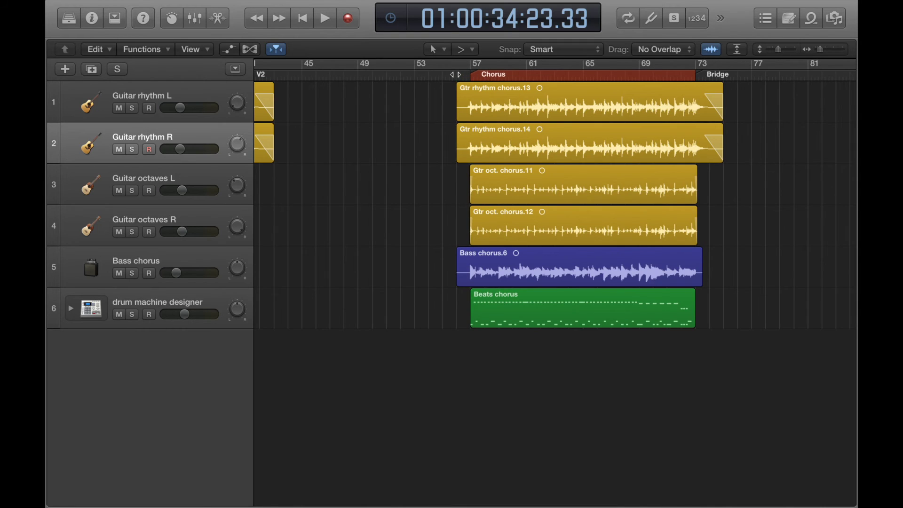
left_click(456, 75)
key("super+Right")
key("super+Right")
key("super+Right")
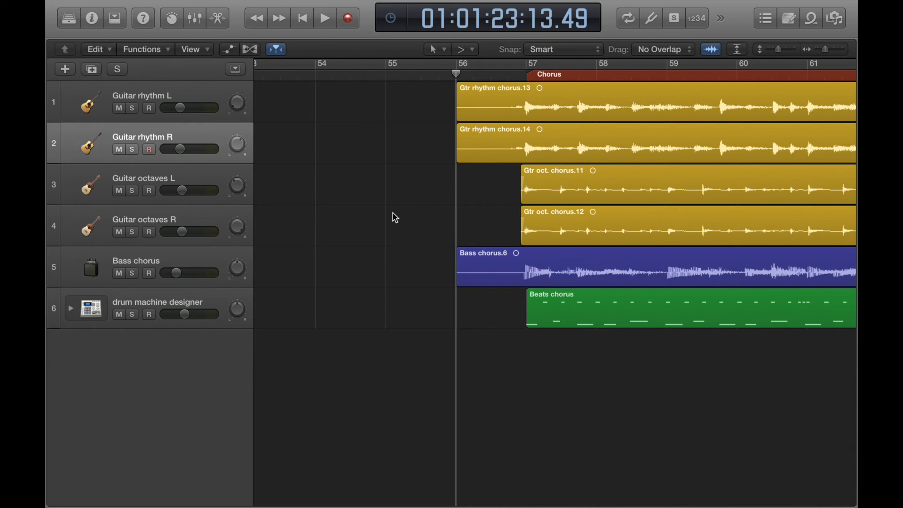
- Set the playhead to bar 88, one bar before the third Chorus at bar 89
key("super+Left")
key("super+Left")
key("super+Left")
scroll(393, 213, "right", 10)
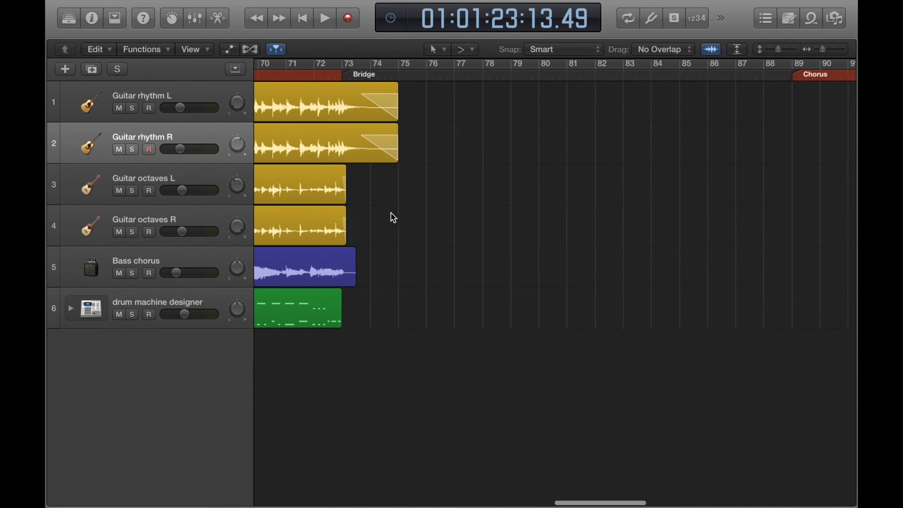
scroll(391, 213, "right", 5)
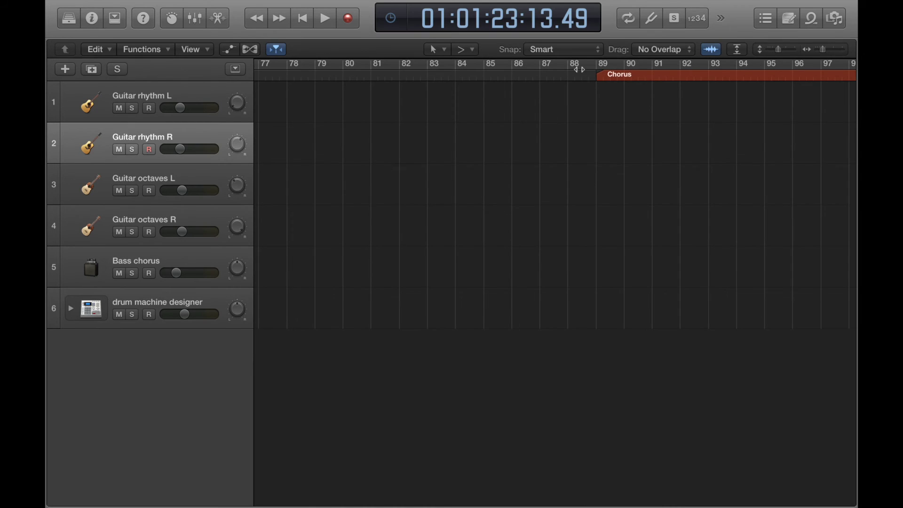
left_click(596, 74)
key("super+Right")
key("super+Right")
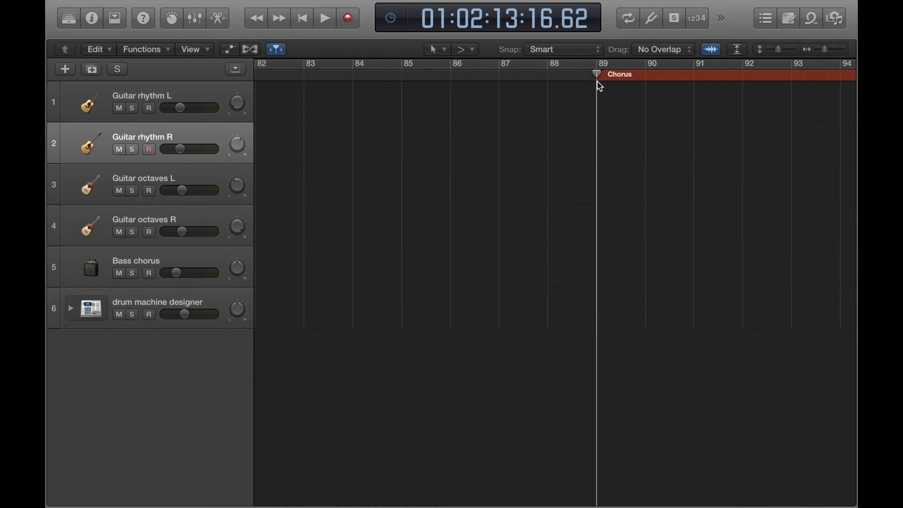
left_click(547, 74)
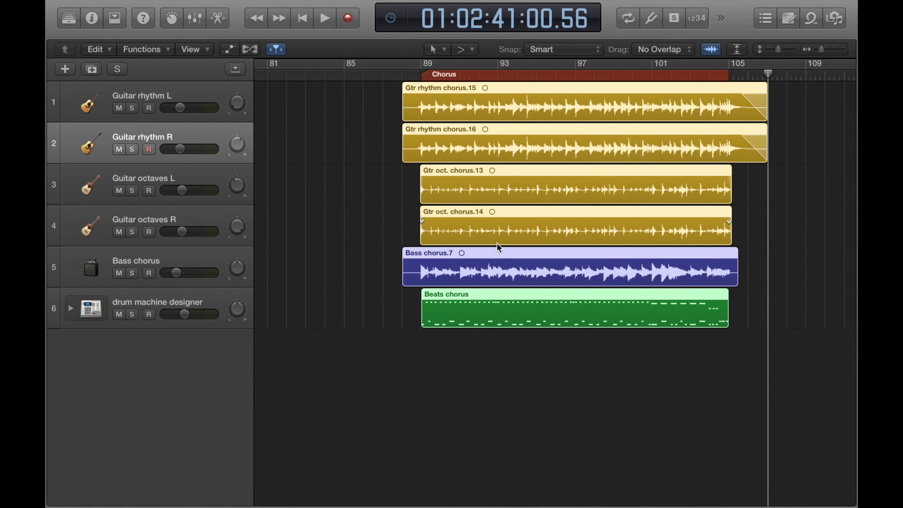
- Zoom out to show the whole arrangement with the pasted regions and shrink track heights
key("super+Left")
scroll(500, 248, "left", 5)
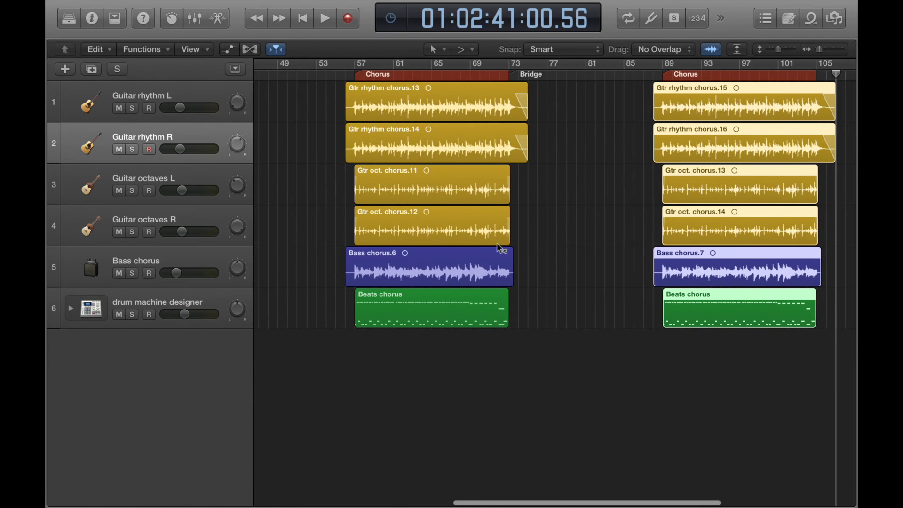
key("super+Left")
key("super+Left")
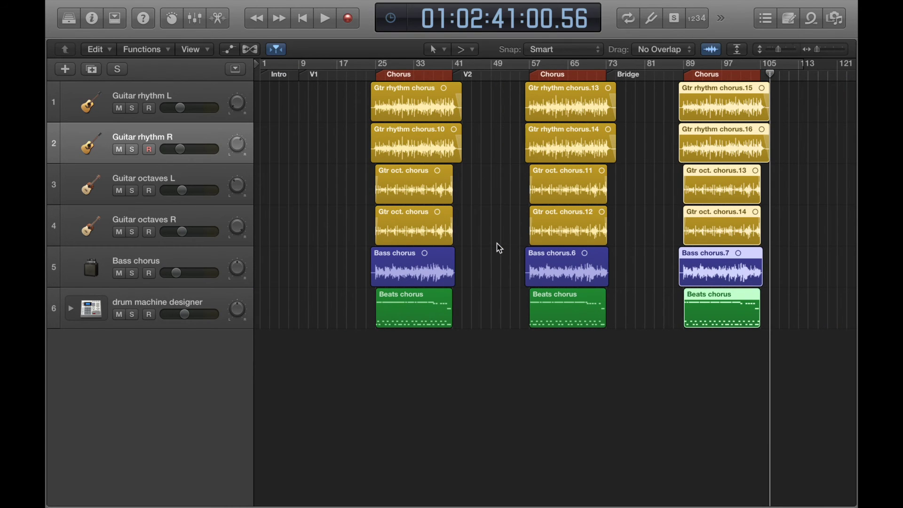
scroll(499, 248, "right", 2)
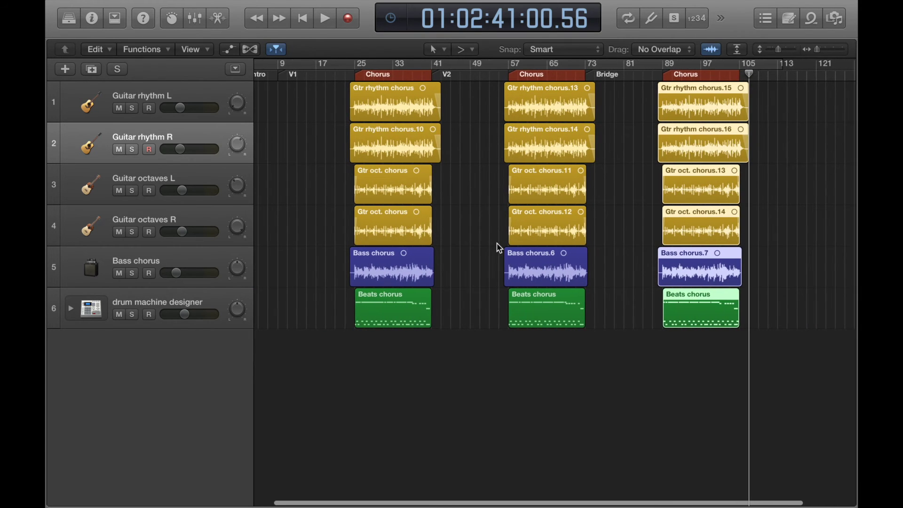
key("super+Up")
key("super+Up")
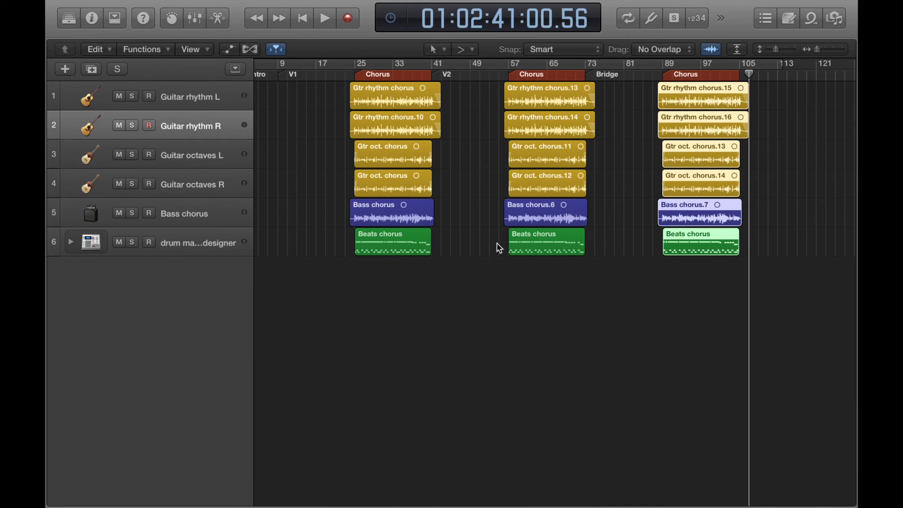